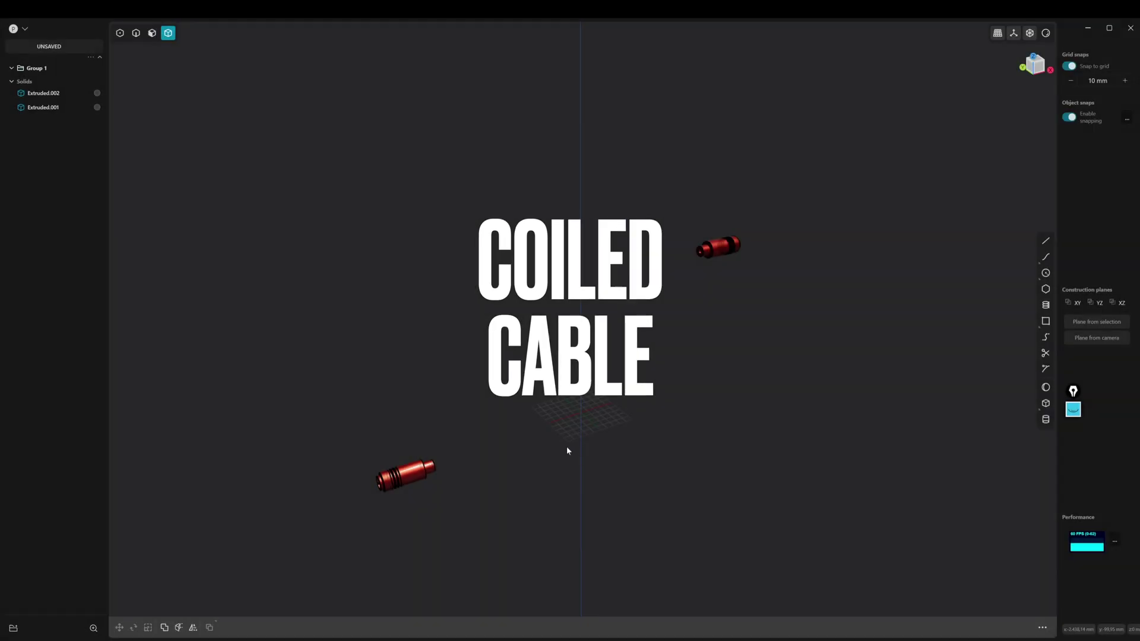
Draw a 400 mm straight line along X beside the lower connector.
middle_drag(568, 451, 563, 440)
scroll(564, 445, up, 2)
scroll(819, 456, up, 3)
key(l)
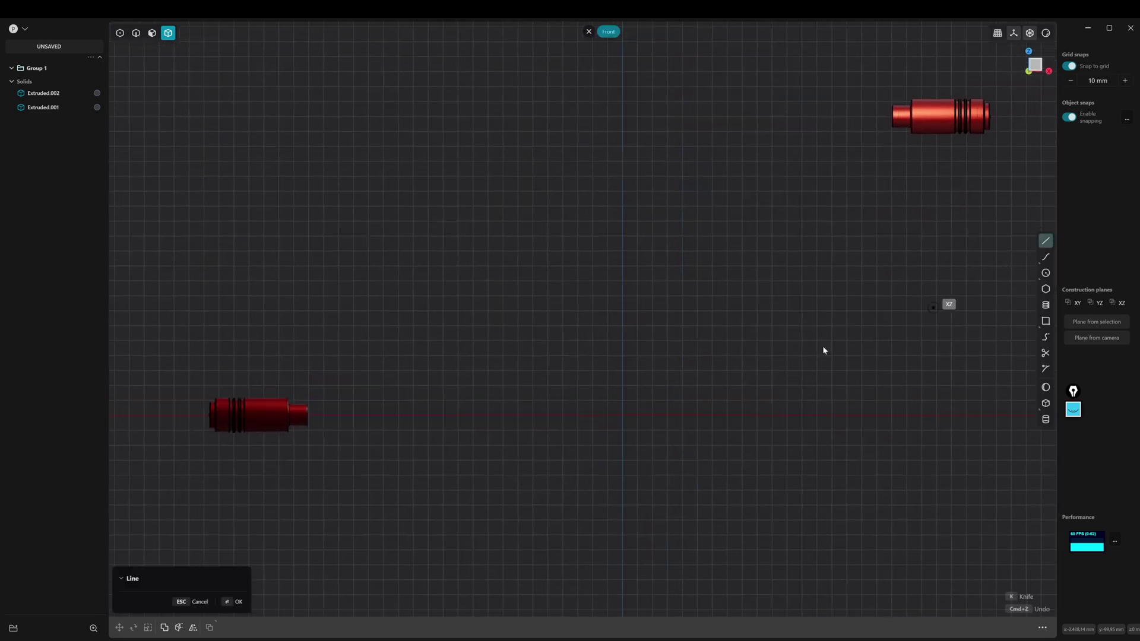
scroll(390, 420, up, 2)
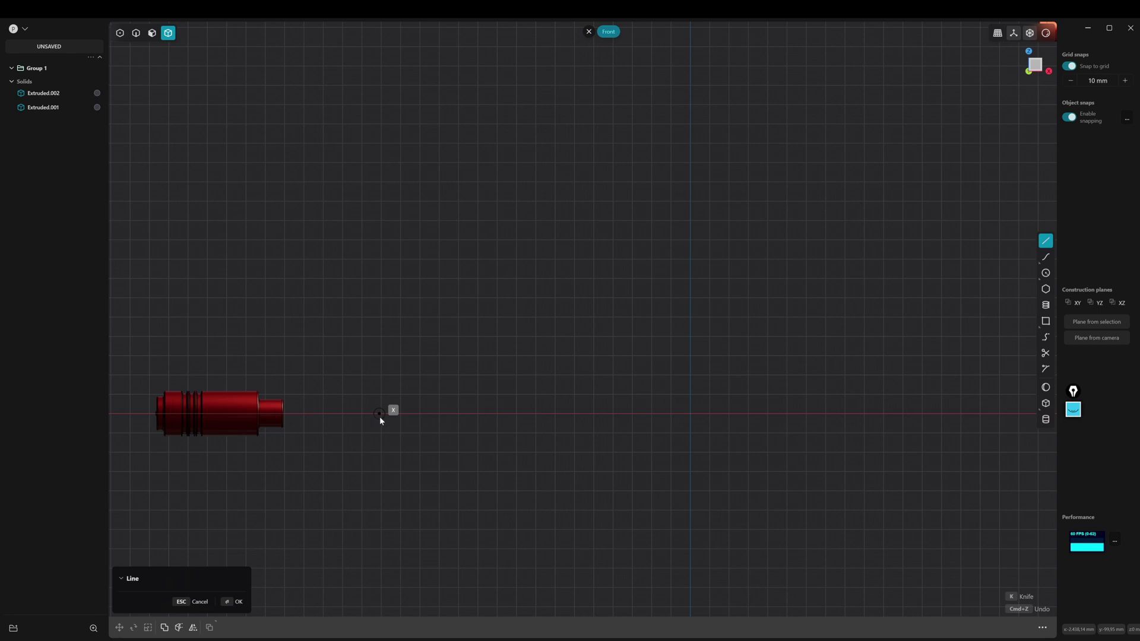
click(381, 413)
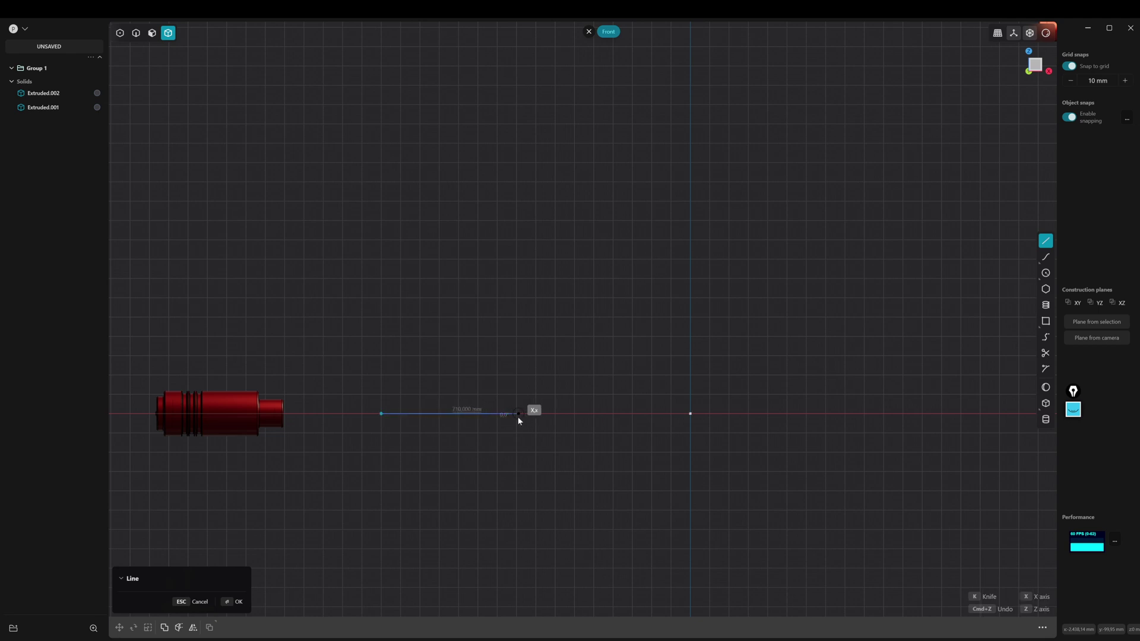
click(496, 414)
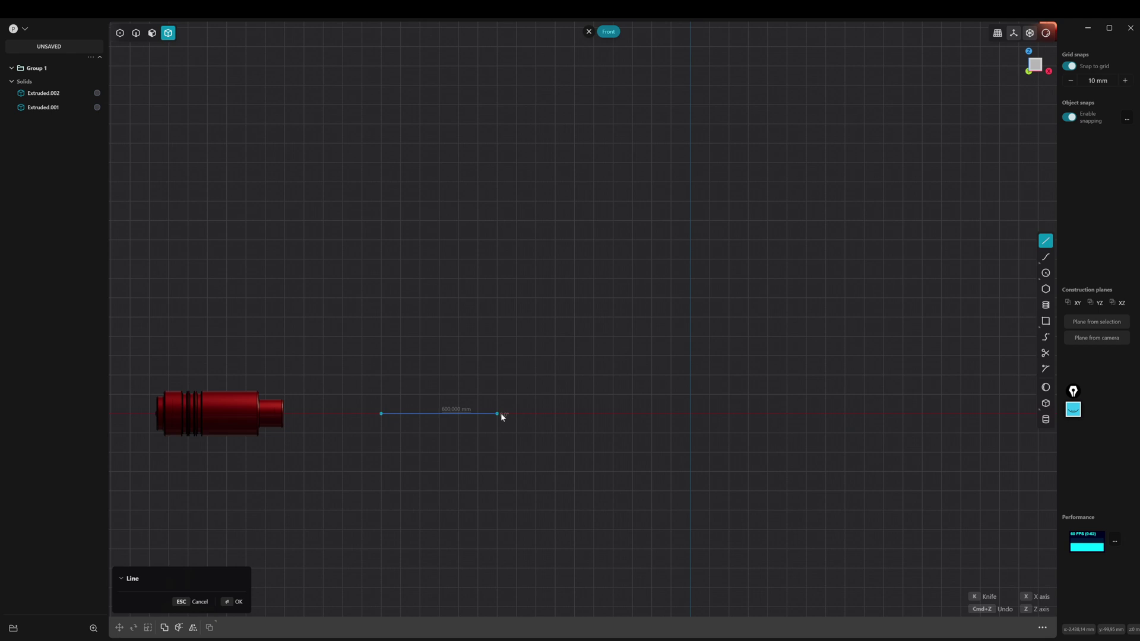
key(Return)
Duplicate the line and move the copy up to 2000 mm height, locked along X.
scroll(603, 391, down, 1)
shift+middle_drag(603, 391, 597, 442)
key(2)
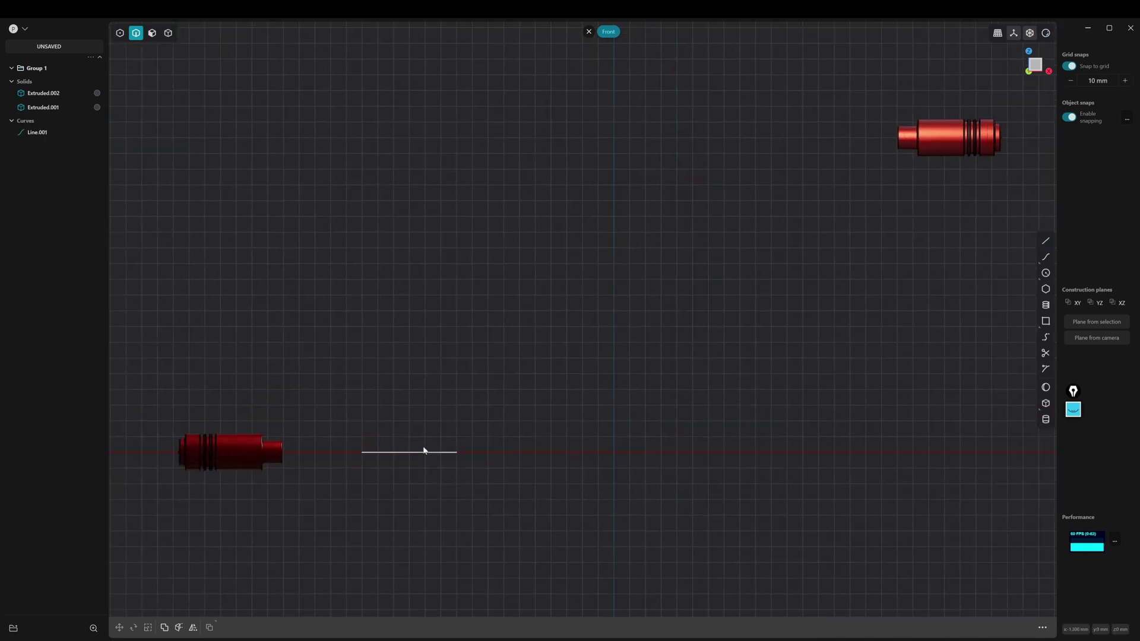
click(422, 452)
key(ctrl+d)
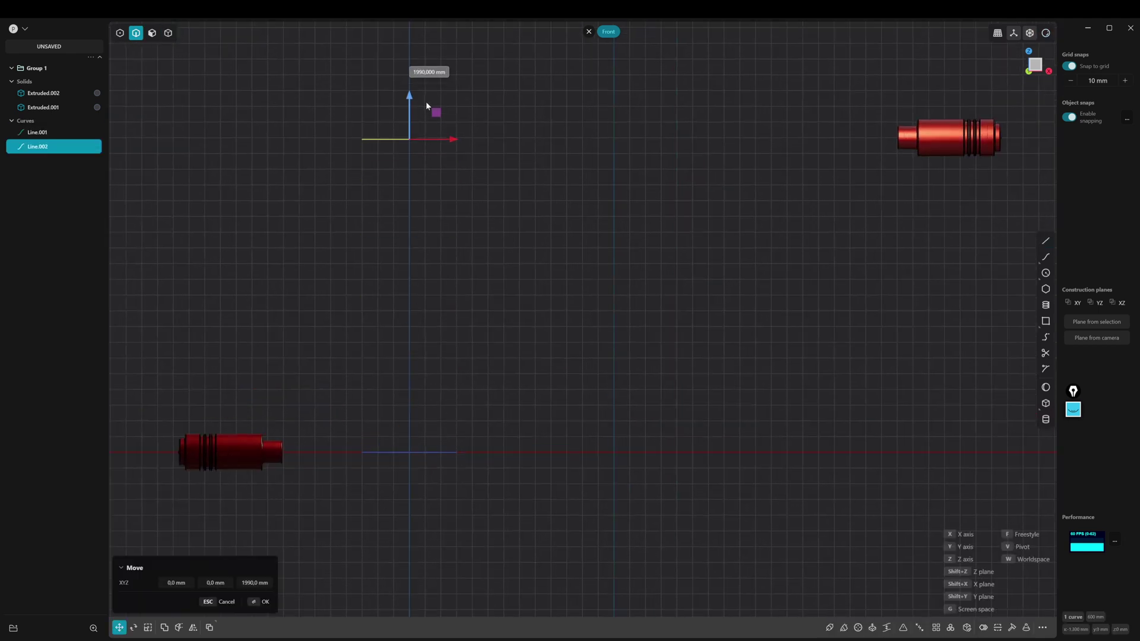
scroll(822, 175, up, 1)
scroll(822, 174, up, 5)
shift+middle_drag(821, 174, 328, 427)
key(x)
scroll(514, 461, down, 3)
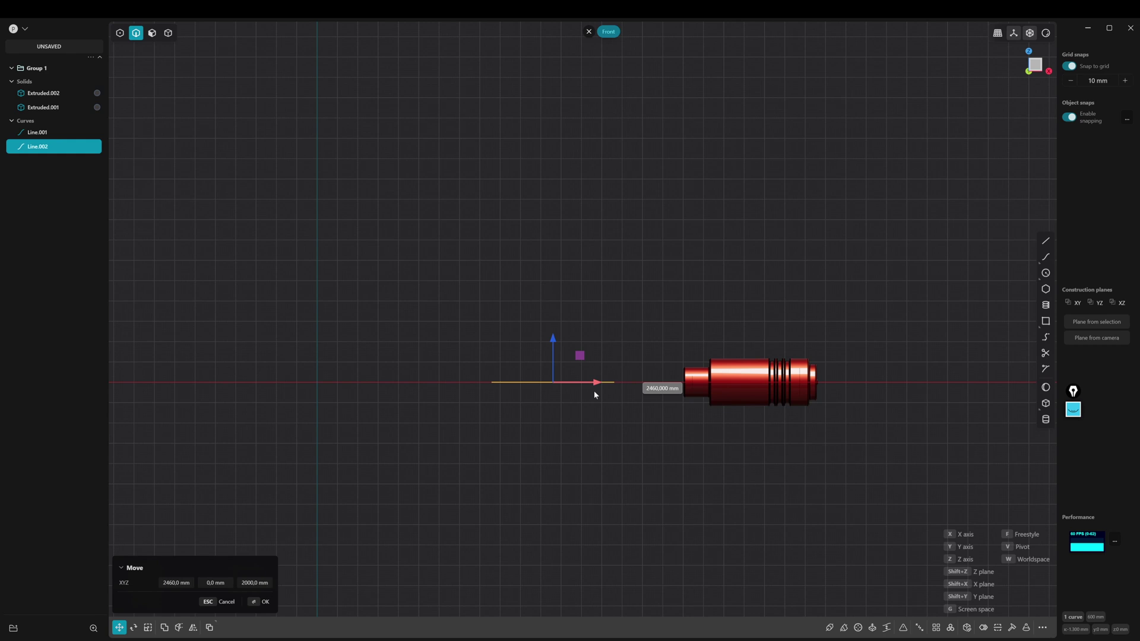
scroll(689, 361, down, 3)
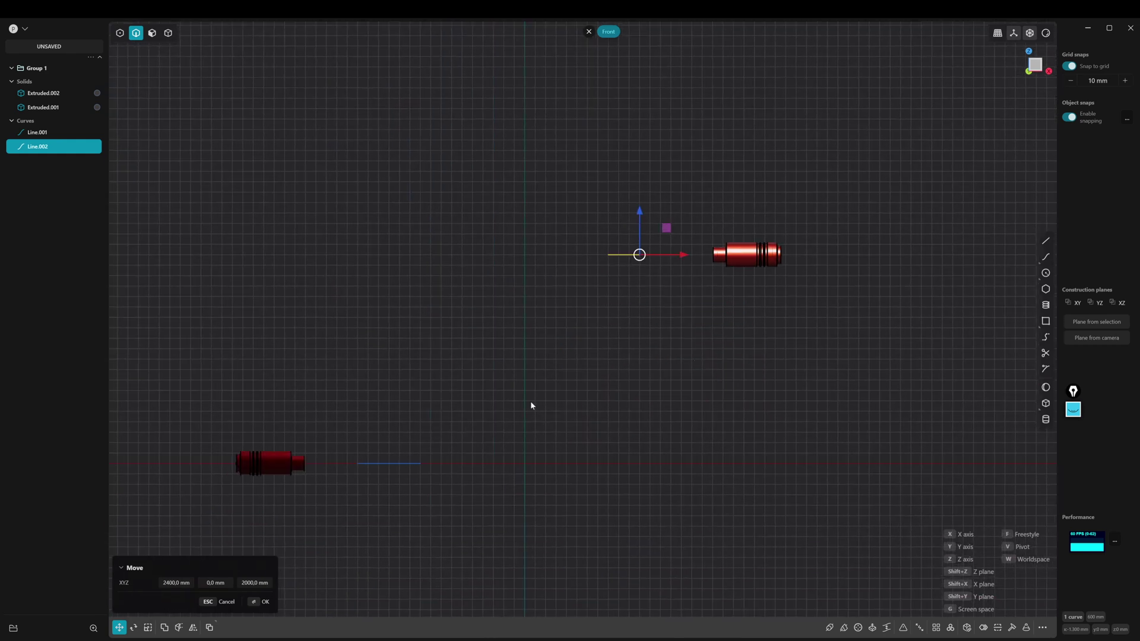
scroll(643, 337, up, 3)
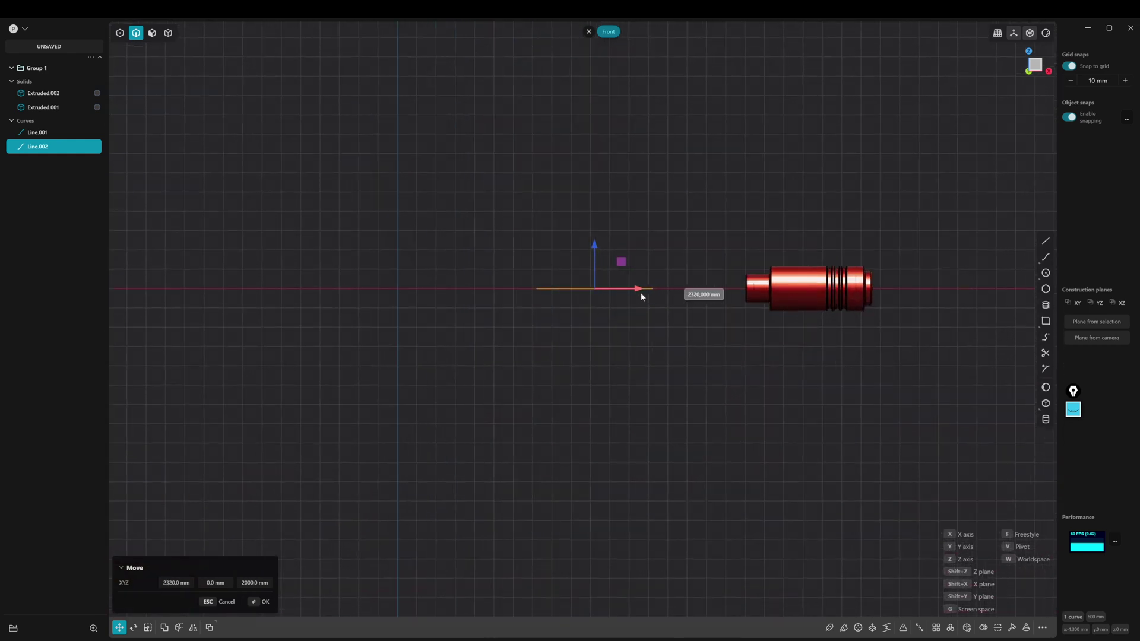
scroll(650, 344, down, 5)
Drop the copy beside the upper connector and bridge the two line ends with an S-curve.
click(658, 384)
click(629, 396)
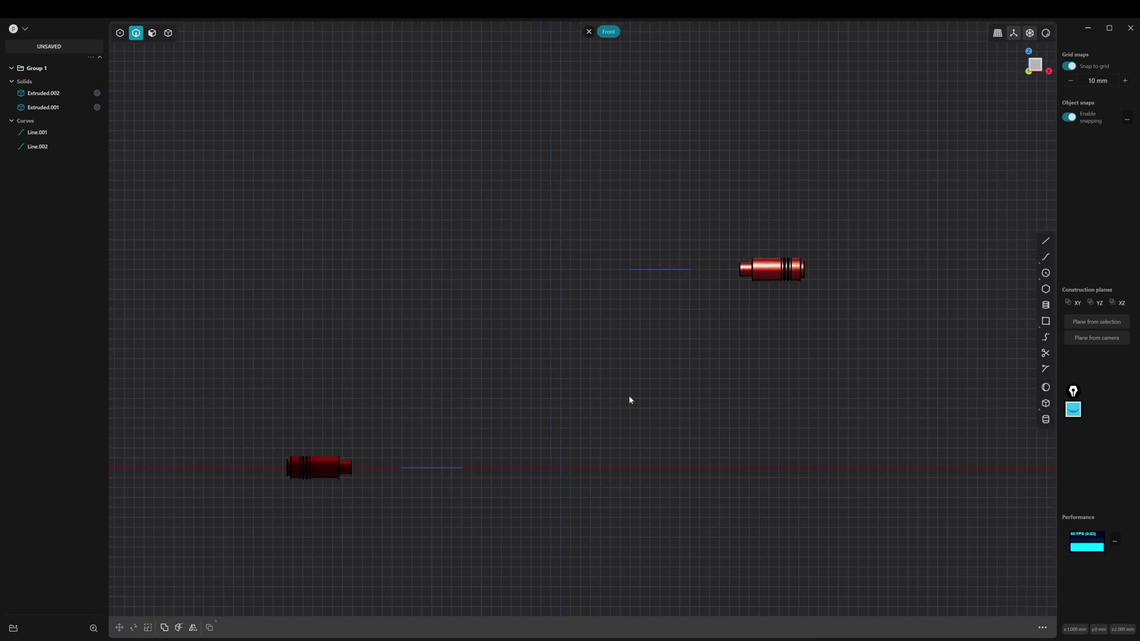
click(1045, 336)
scroll(498, 457, up, 2)
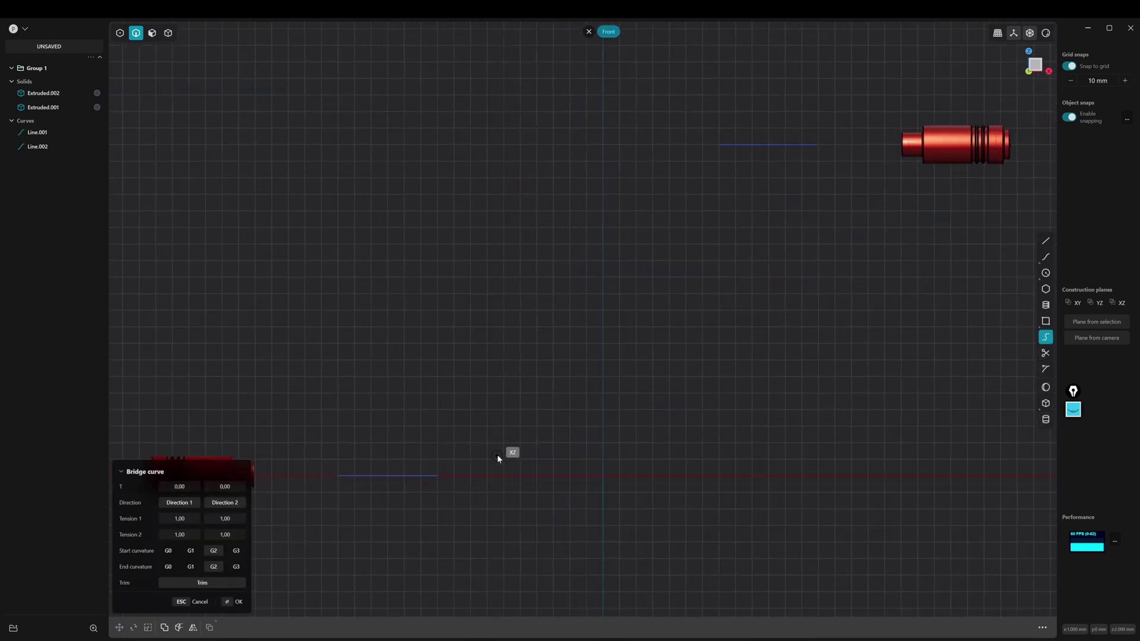
middle_drag(497, 454, 422, 463)
click(425, 461)
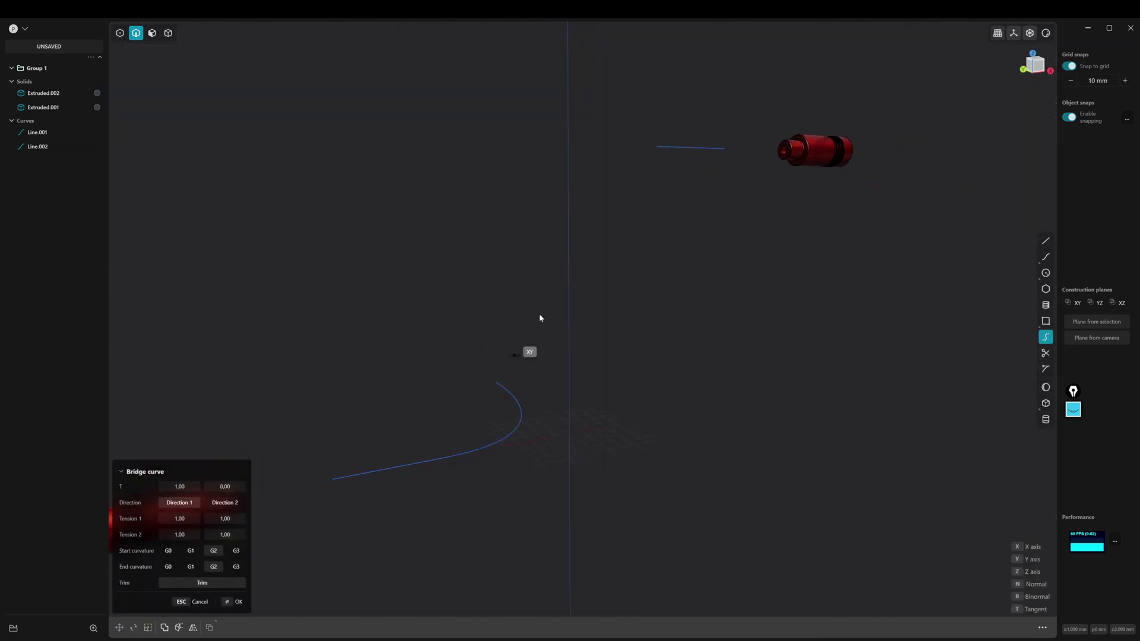
click(656, 148)
key(Return)
middle_drag(746, 208, 723, 396)
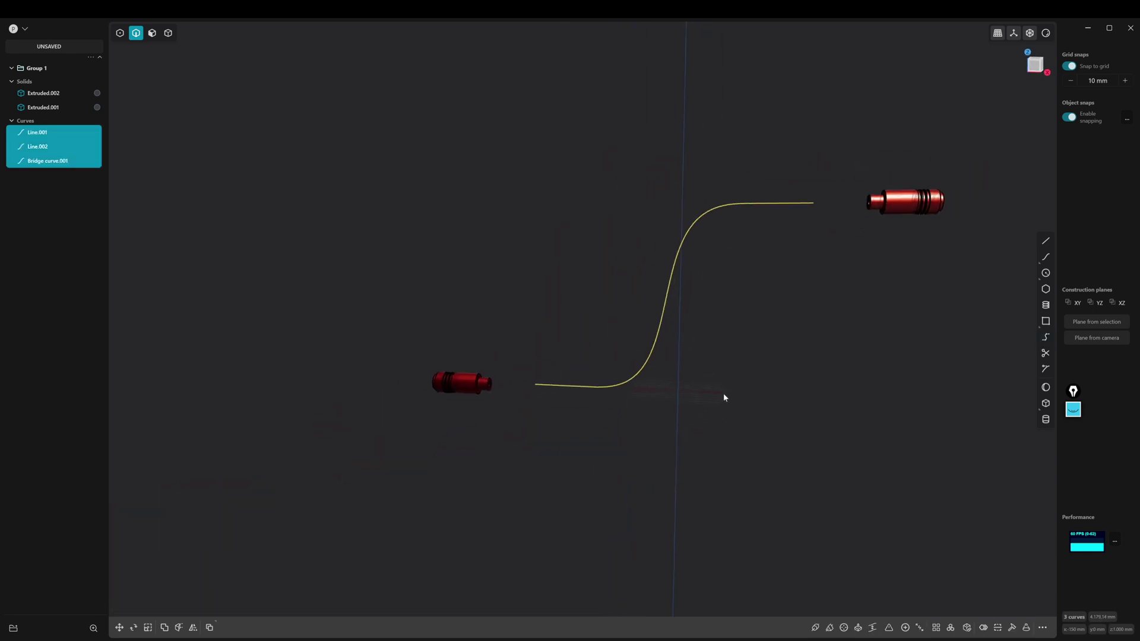
Join the bridge curve and both straight lines into one continuous S-curve.
key(1)
click(734, 397)
click(614, 400)
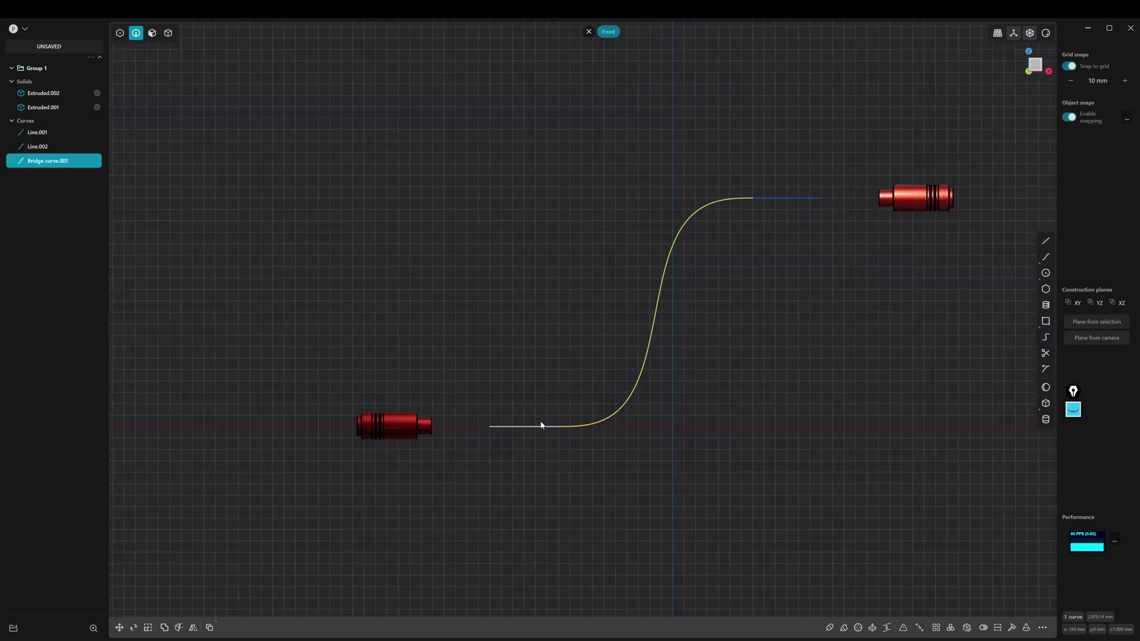
click(541, 425)
click(776, 197)
key(j)
click(760, 275)
middle_drag(760, 276, 490, 464)
key(ctrl+z)
key(7)
click(489, 464)
click(475, 455)
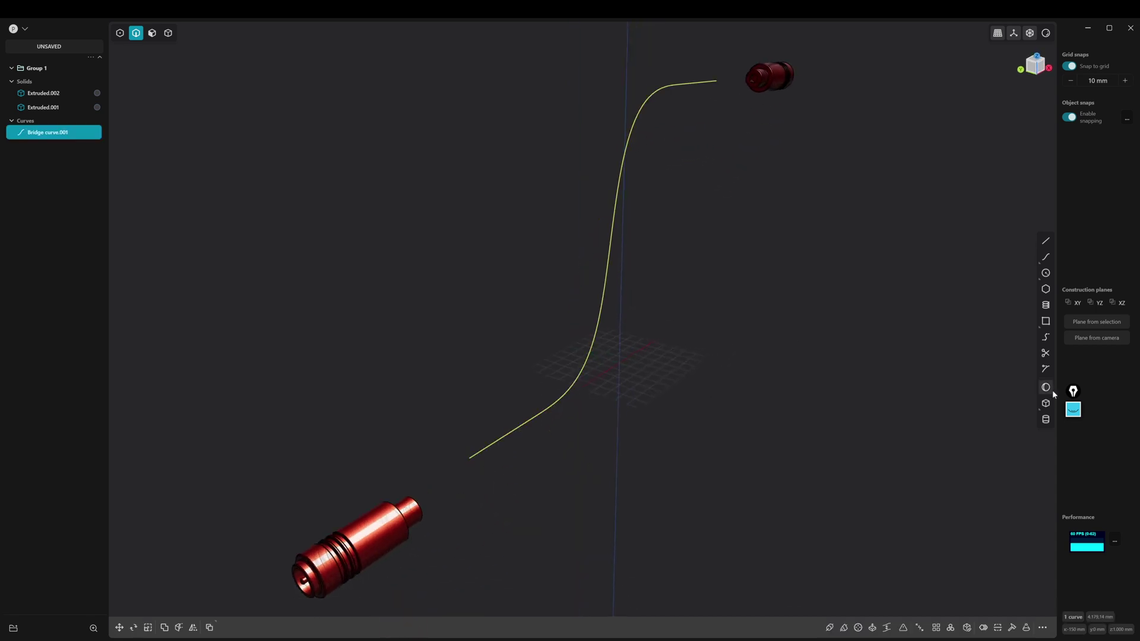
click(1045, 273)
Create a circle centred on the S-curve's lower end, perpendicular to the curve.
click(470, 457)
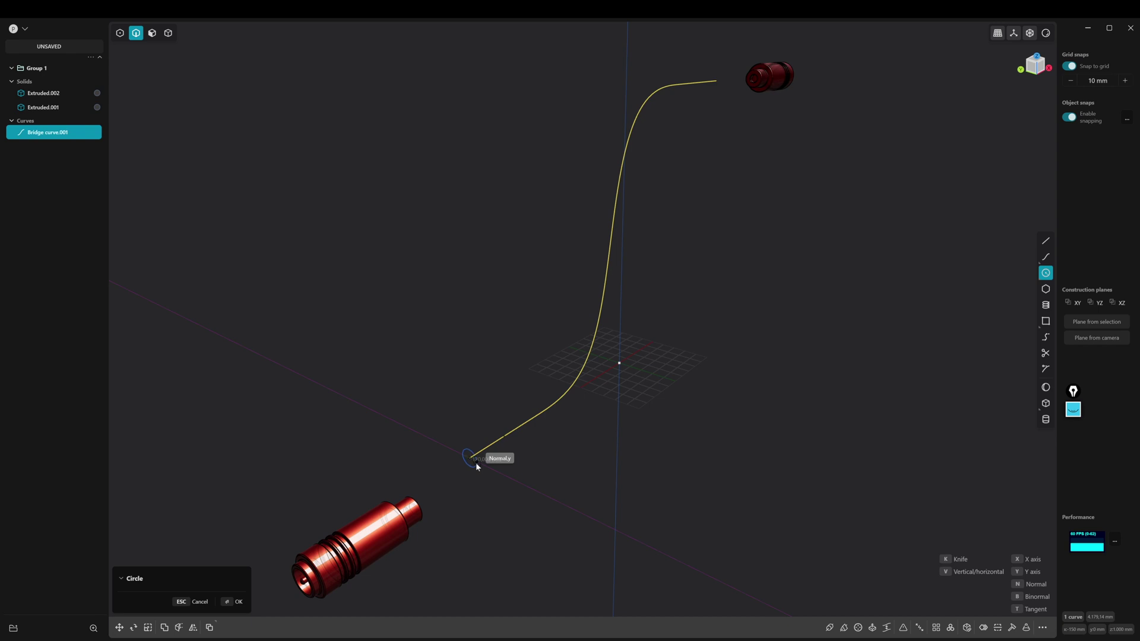
middle_drag(476, 461, 589, 503)
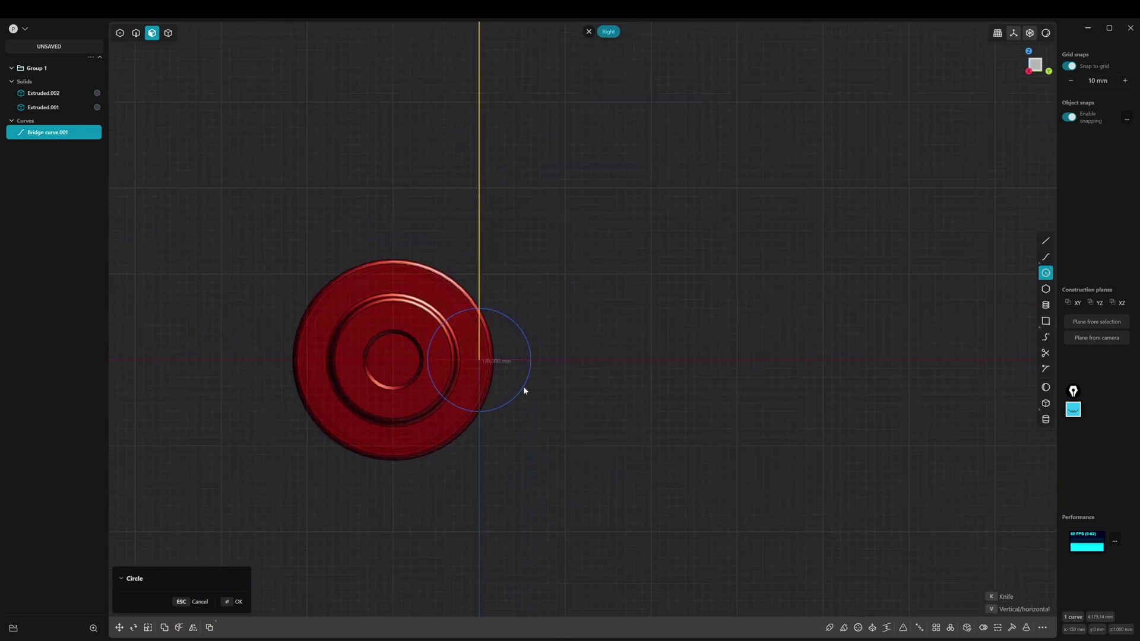
click(535, 380)
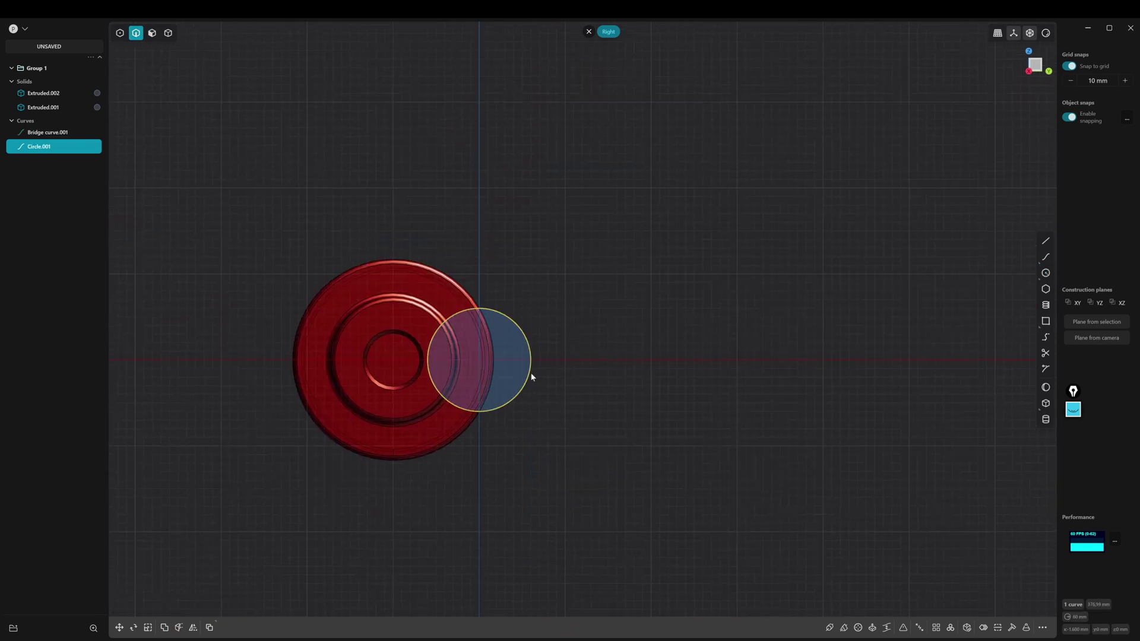
click(593, 372)
click(532, 368)
Scale the circle up by 1.2, enlarging it to about 100.8 mm.
key(s)
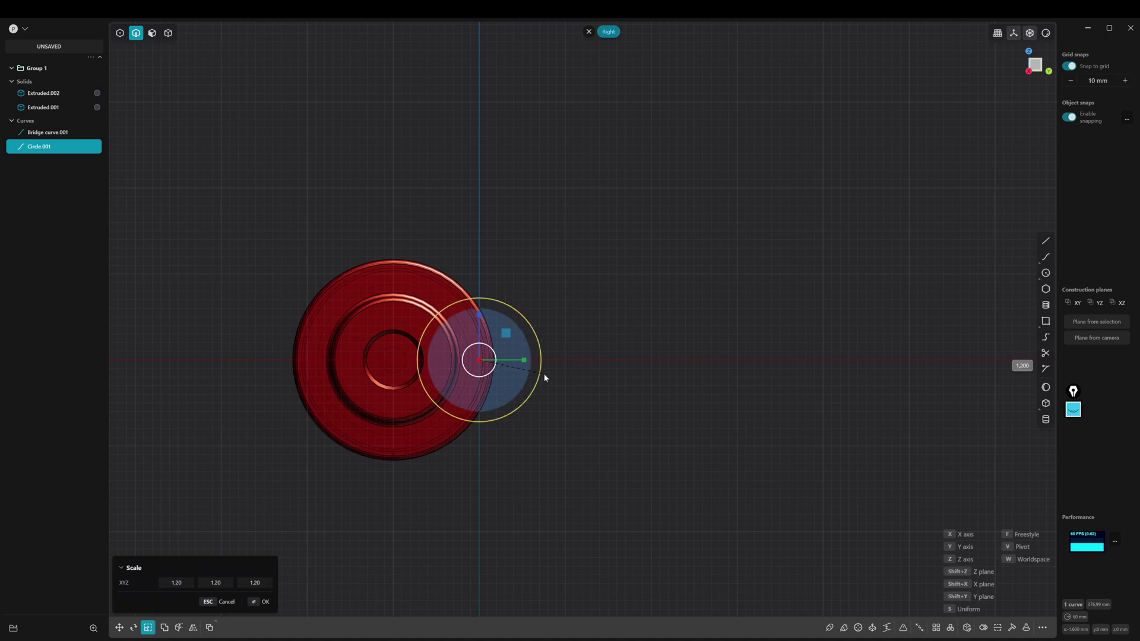
click(592, 390)
middle_drag(593, 390, 488, 480)
click(568, 436)
click(488, 480)
key(KP_3)
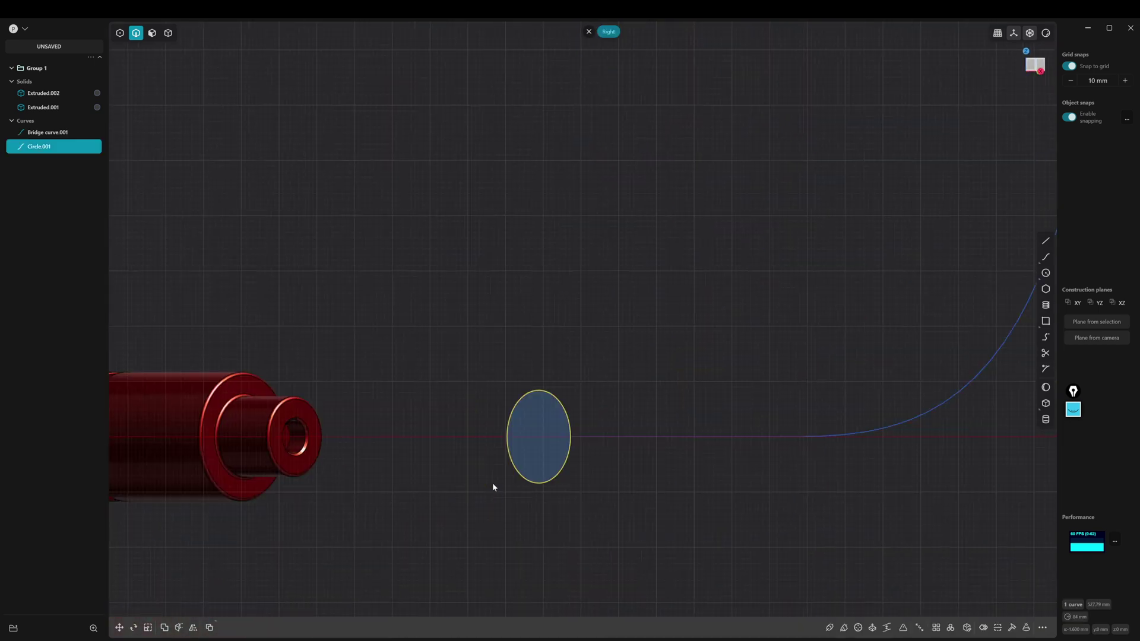
key(s)
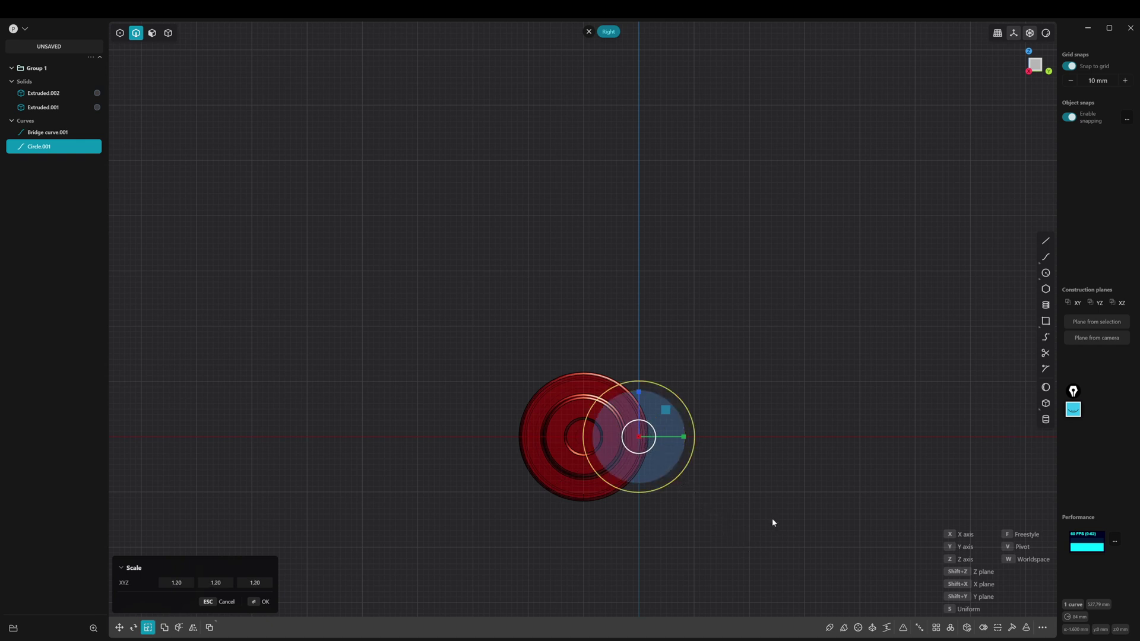
click(773, 522)
middle_drag(774, 522, 704, 425)
Draw two radial lines from the circle's centre to its edge, forming a narrow wedge.
click(704, 425)
click(1045, 240)
click(525, 449)
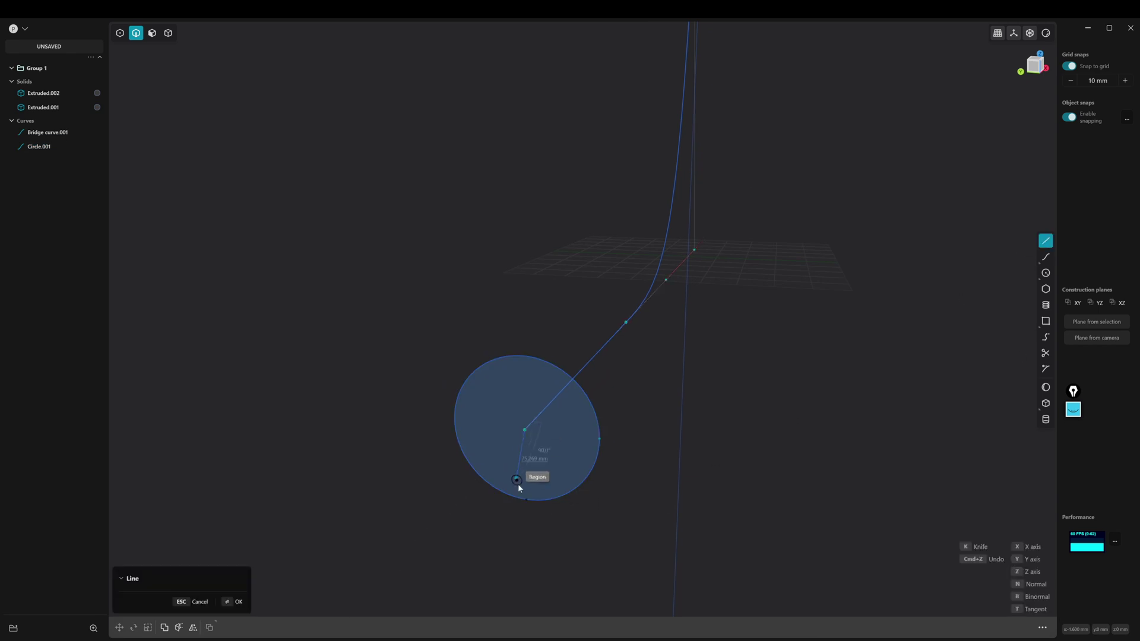
click(594, 517)
middle_drag(593, 517, 679, 532)
click(1045, 241)
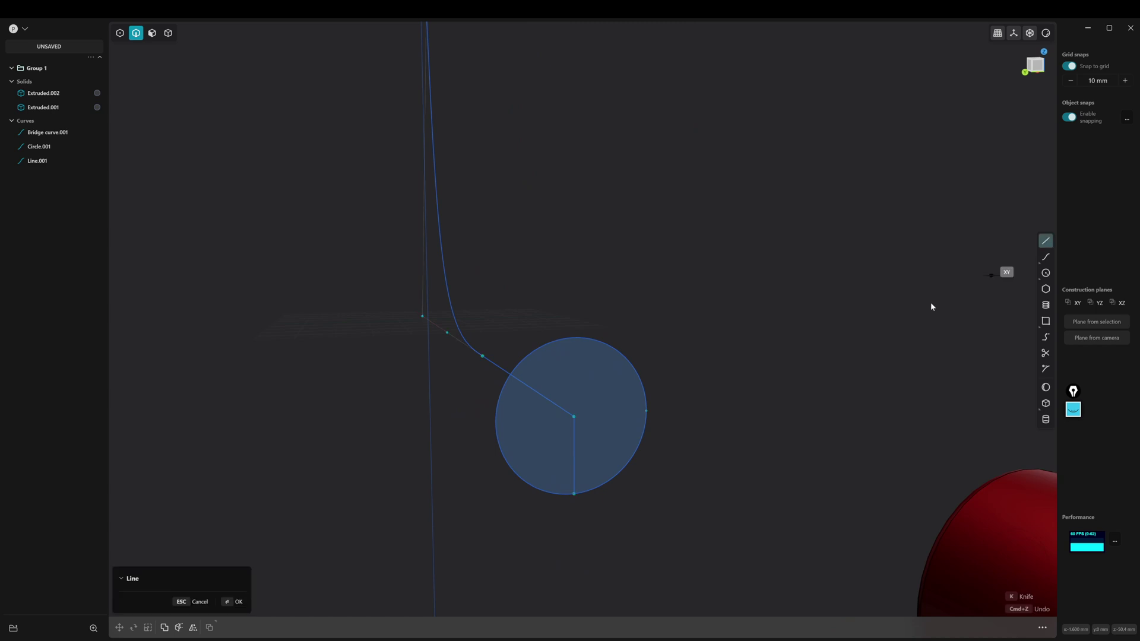
click(574, 417)
click(542, 492)
key(Return)
middle_drag(661, 495, 754, 485)
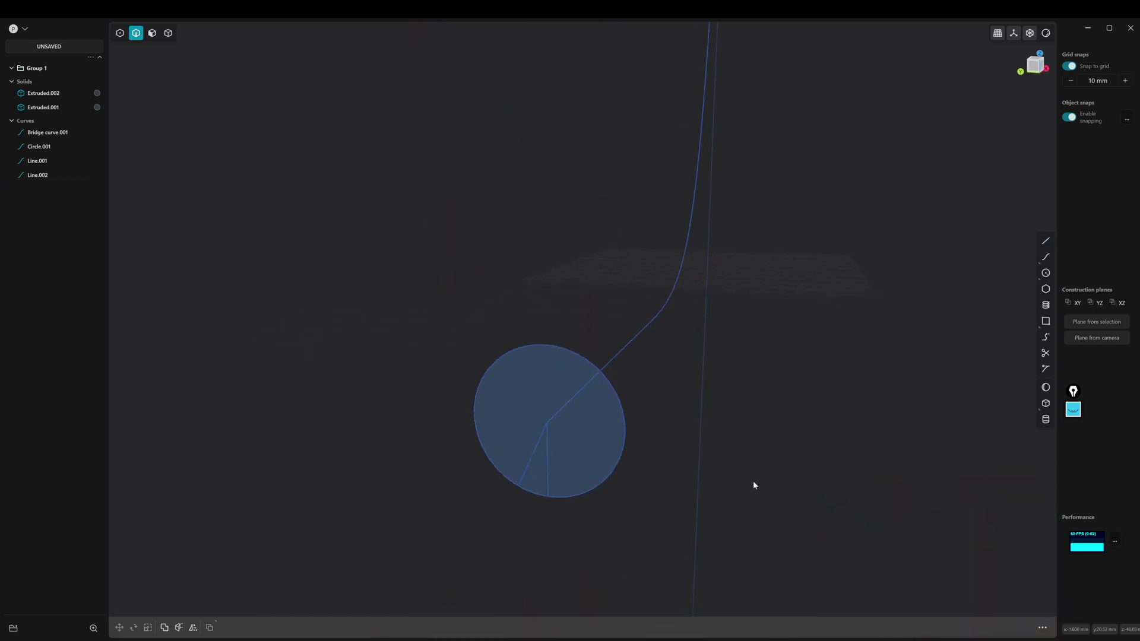
Trim the small arc between the lines and join the arc and lines into one notched profile.
click(1046, 353)
click(534, 491)
middle_drag(534, 491, 666, 489)
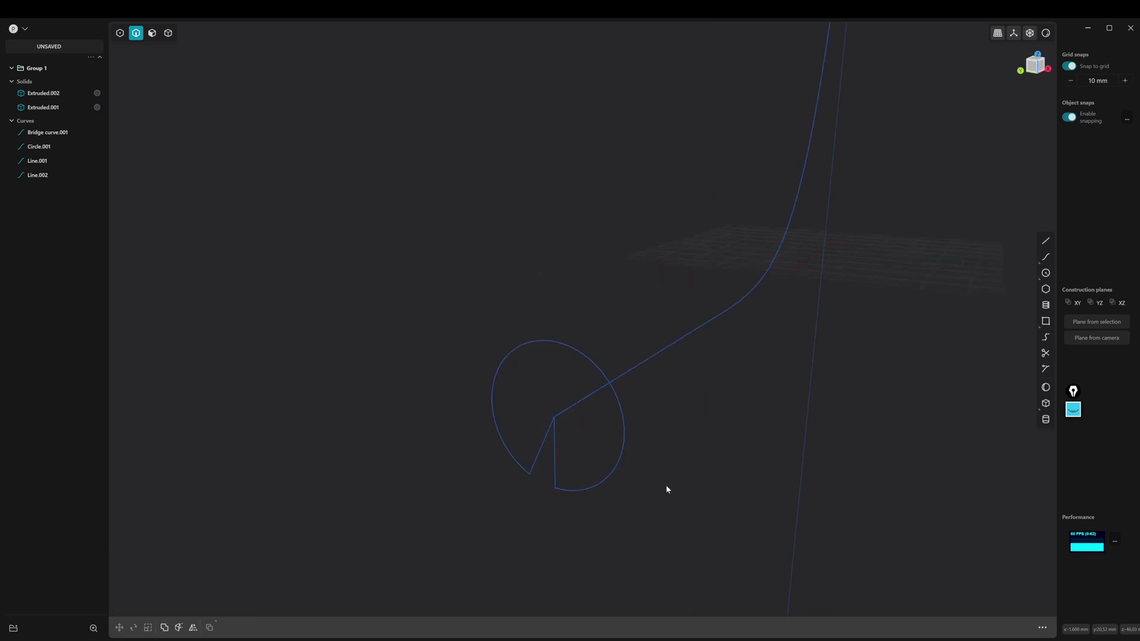
click(611, 480)
shift+click(555, 472)
shift+click(540, 452)
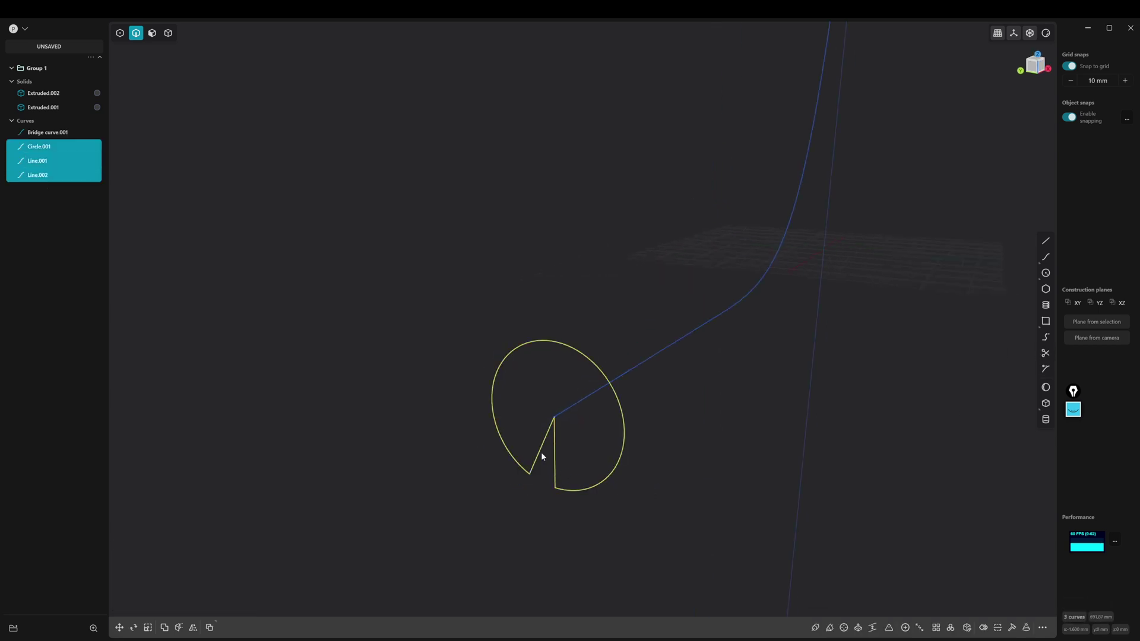
key(j)
middle_drag(932, 420, 544, 438)
click(656, 442)
Sweep the notched profile along the S-curve path.
click(538, 437)
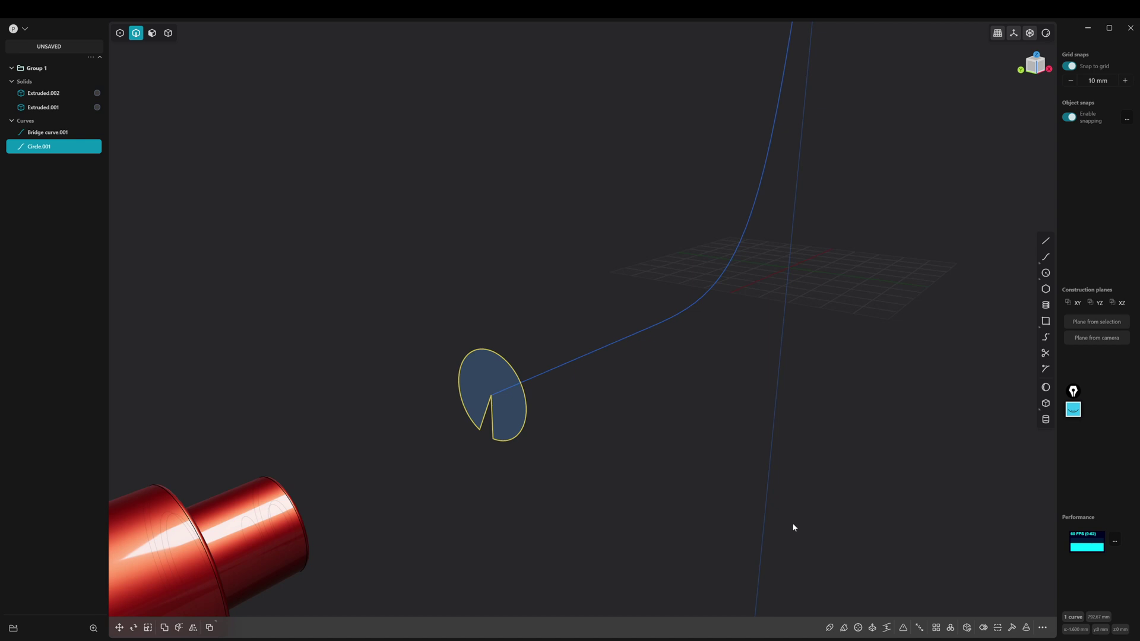
click(843, 627)
click(540, 375)
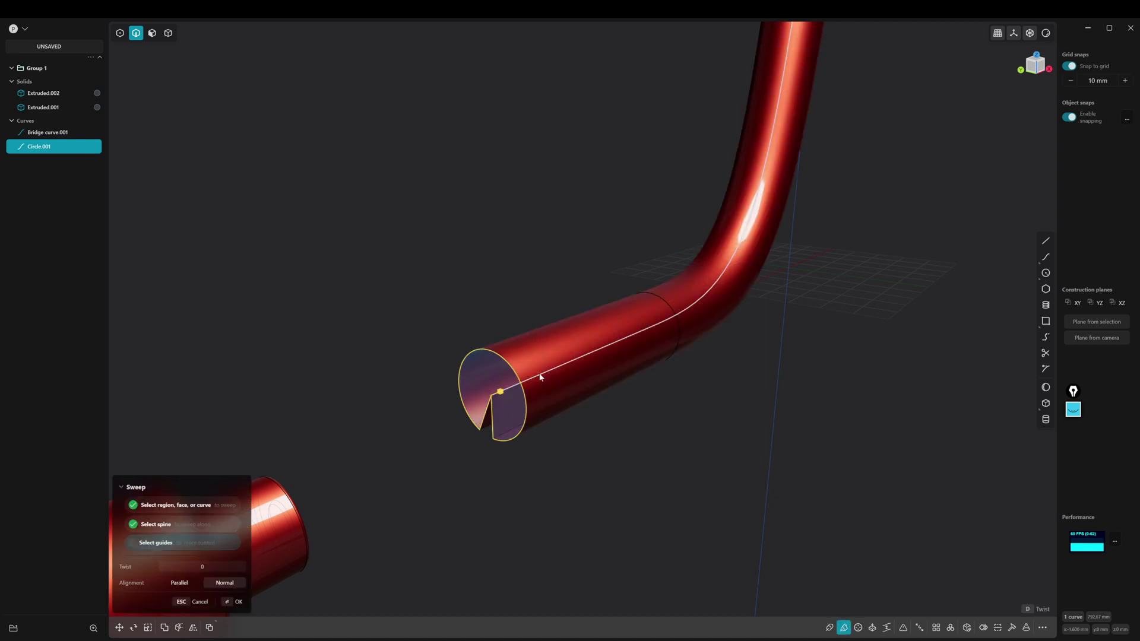
middle_drag(540, 376, 416, 412)
scroll(521, 394, up, 3)
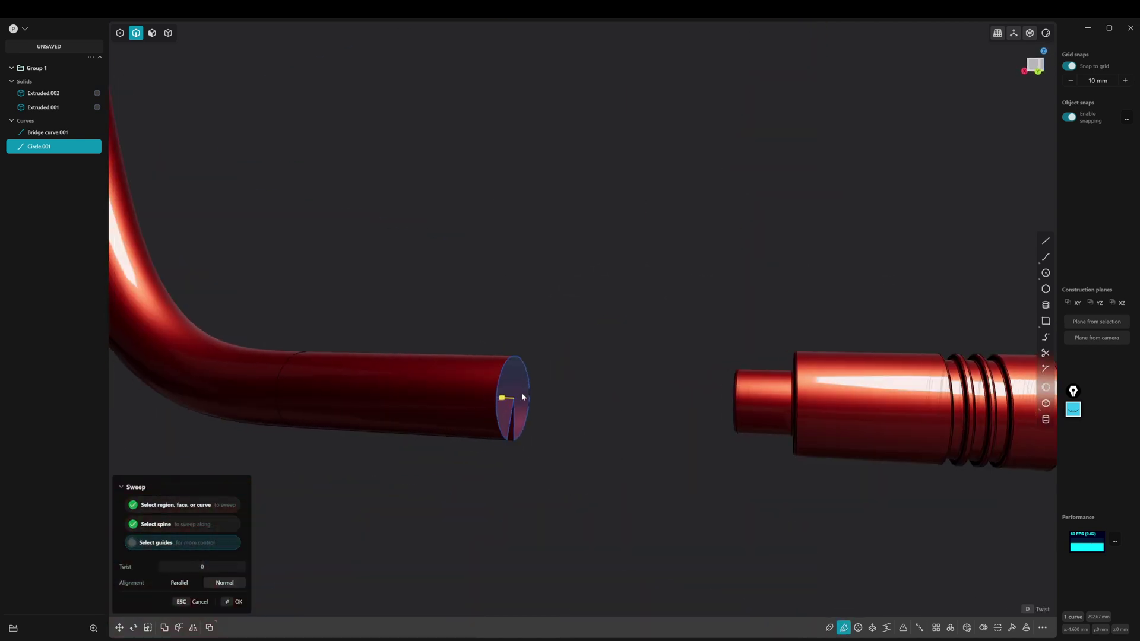
middle_drag(521, 393, 564, 469)
middle_drag(366, 491, 200, 562)
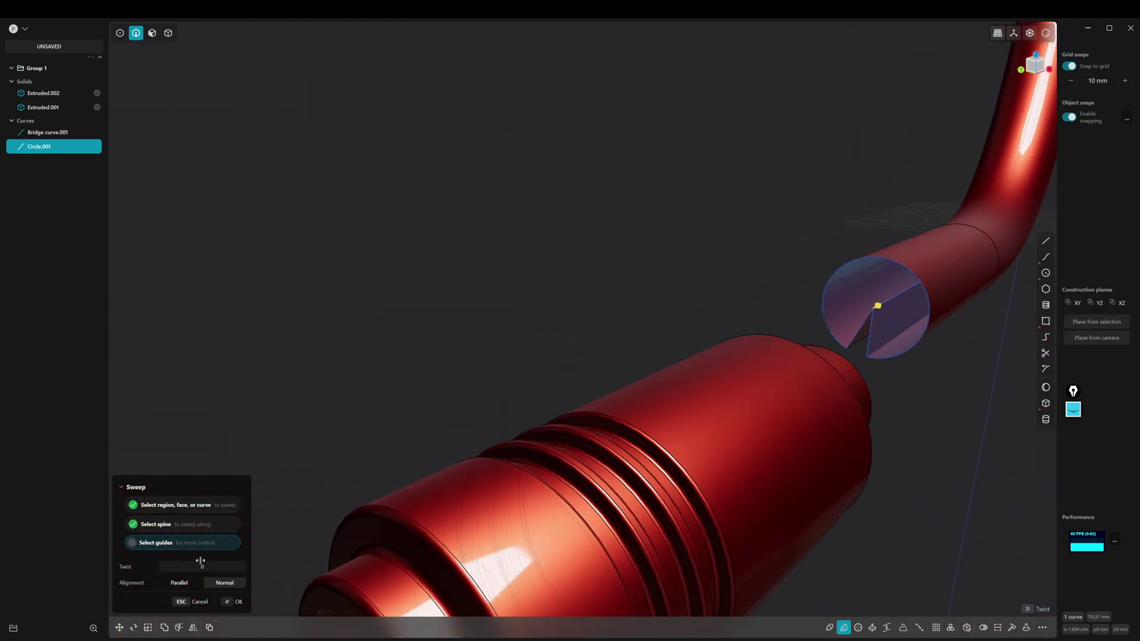
Set the sweep twist to 20000, then 15000, and create the spiral-grooved tube.
text(d)
text(20000)
key(Return)
middle_drag(804, 329, 575, 408)
text(d15000)
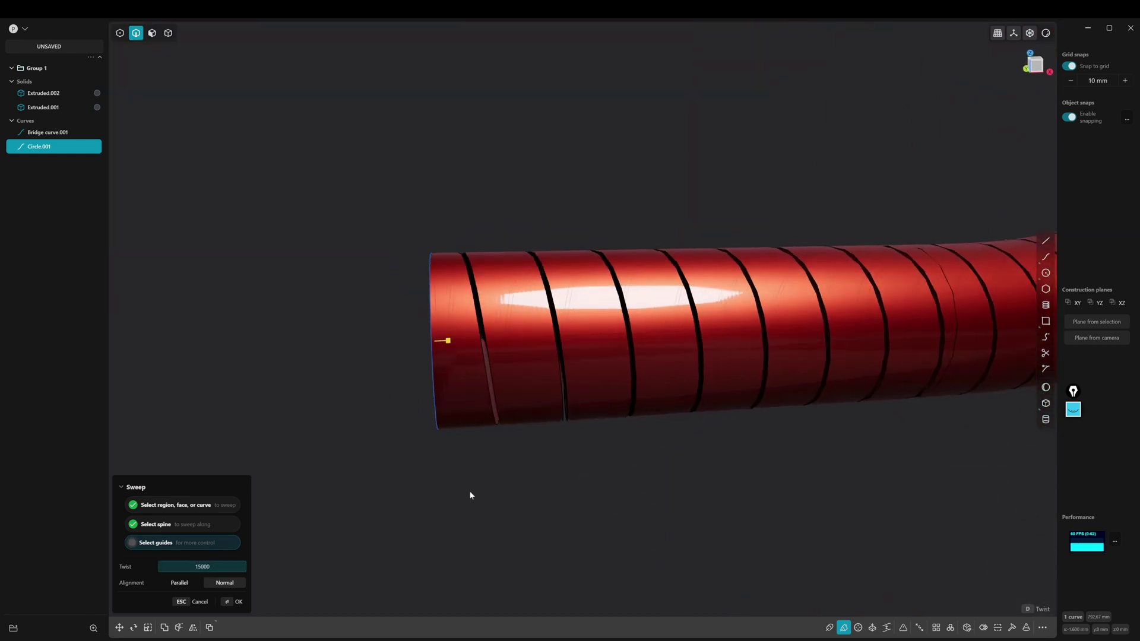
key(Return)
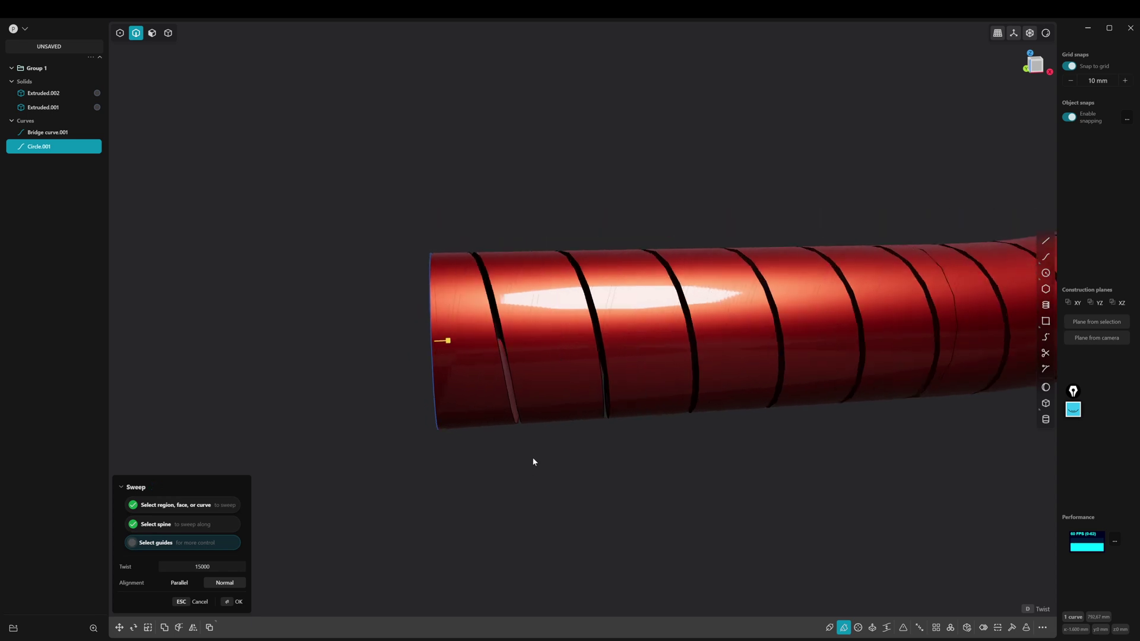
middle_drag(533, 459, 540, 515)
key(Return)
Duplicate the tube's three spiral groove edges as curves Curve 112, 113 and 114.
click(574, 539)
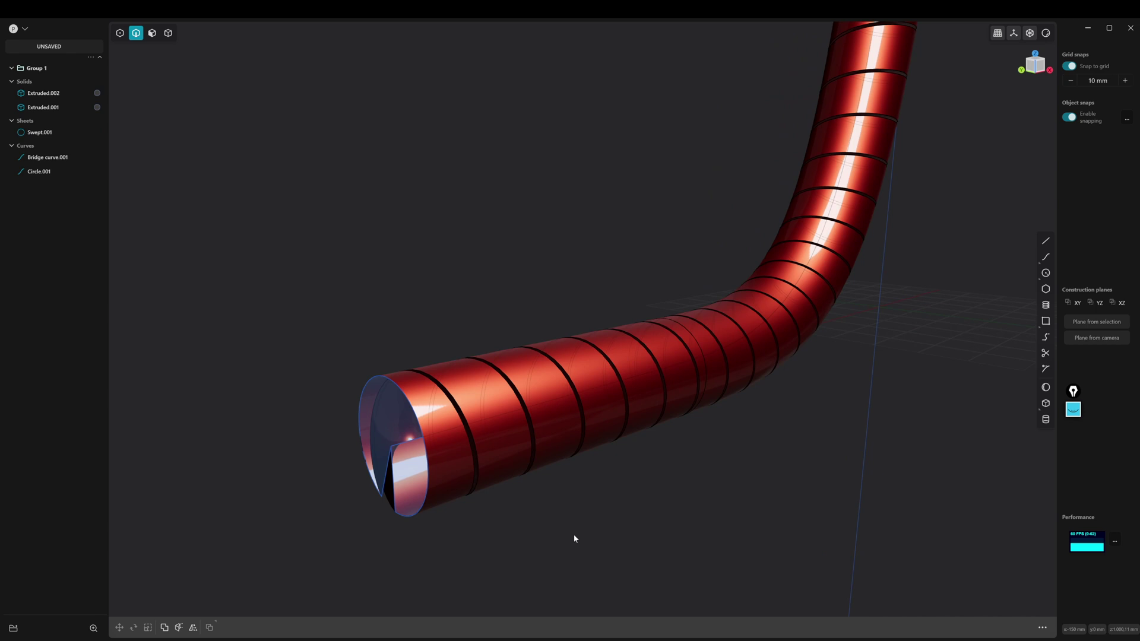
middle_drag(725, 491, 517, 450)
click(600, 372)
key(f)
key(ctrl+d)
key(Return)
click(516, 450)
key(f)
middle_drag(471, 488, 642, 419)
key(ctrl+d)
key(Return)
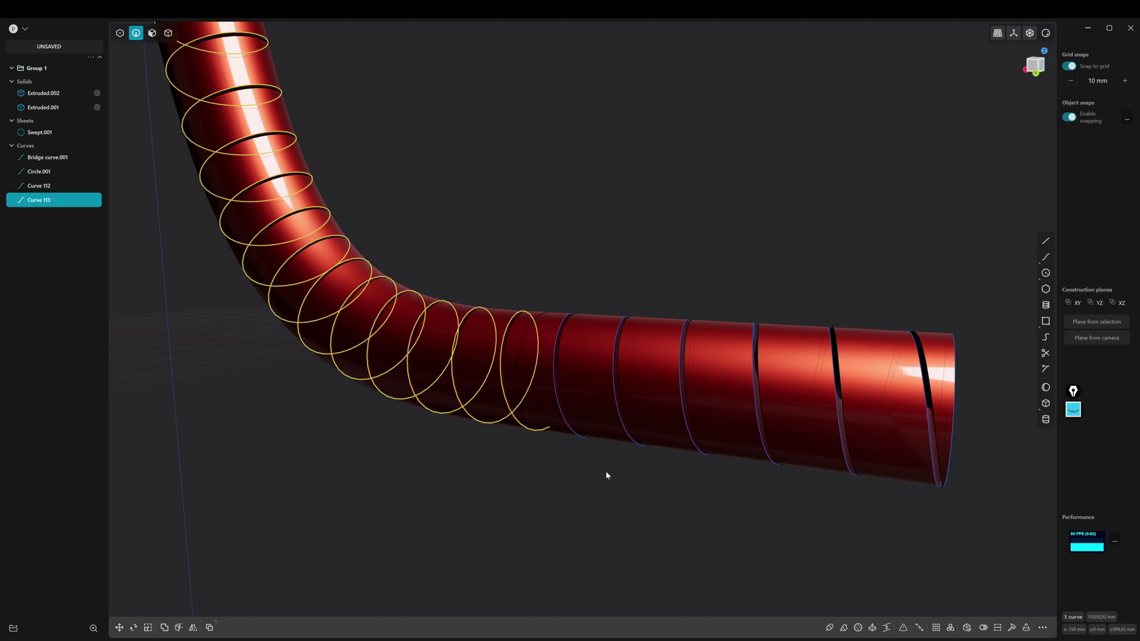
middle_drag(606, 474, 498, 453)
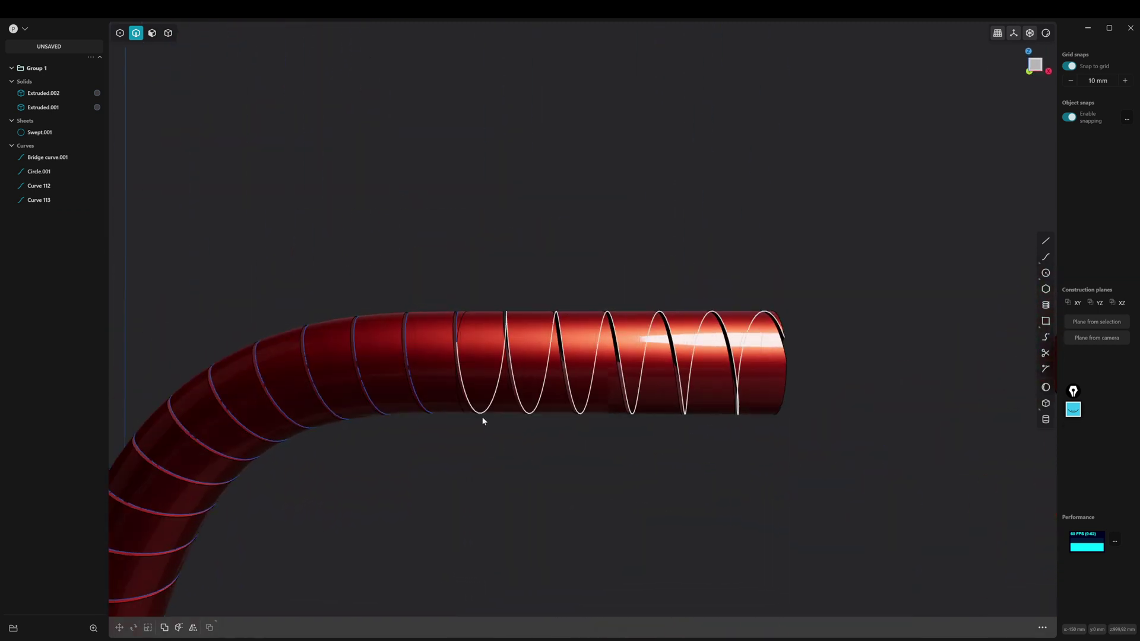
click(464, 382)
key(f)
key(ctrl+d)
key(Return)
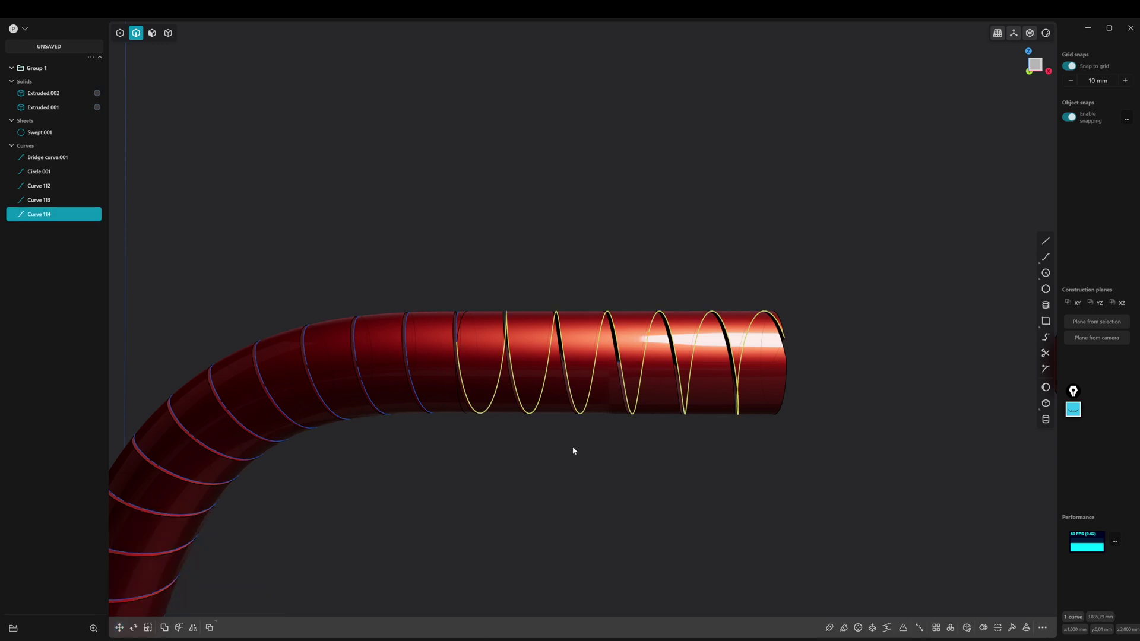
middle_drag(573, 450, 621, 431)
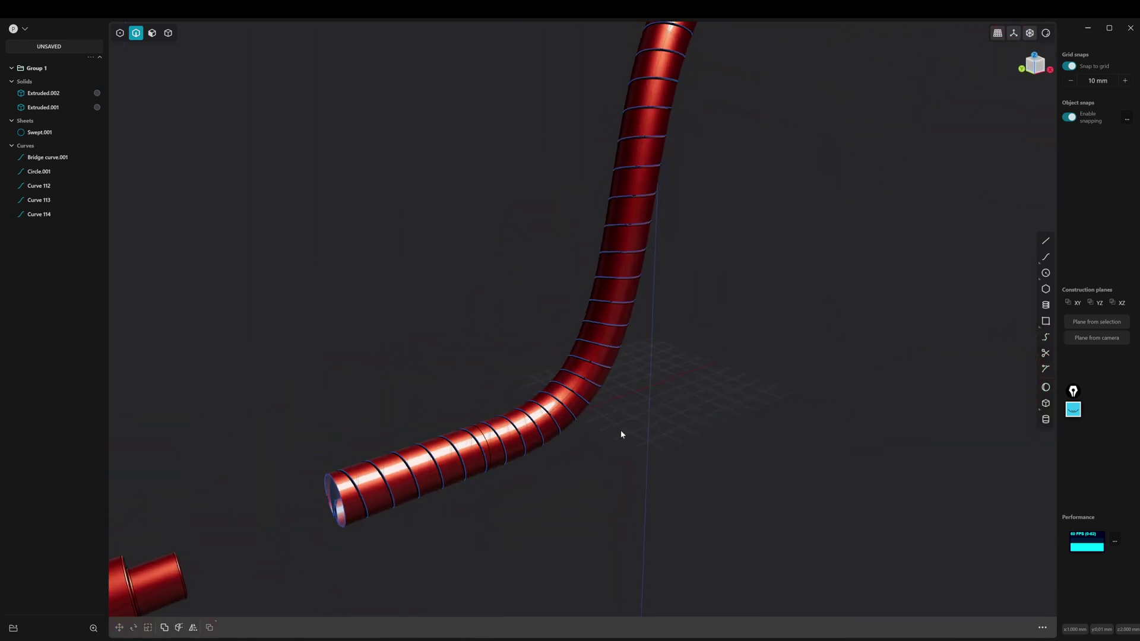
Hide the swept tube so only the helix curves remain.
key(3)
key(4)
click(469, 456)
key(h)
middle_drag(547, 480, 564, 526)
Join the three helix pieces into the single curve Curve 112.
key(2)
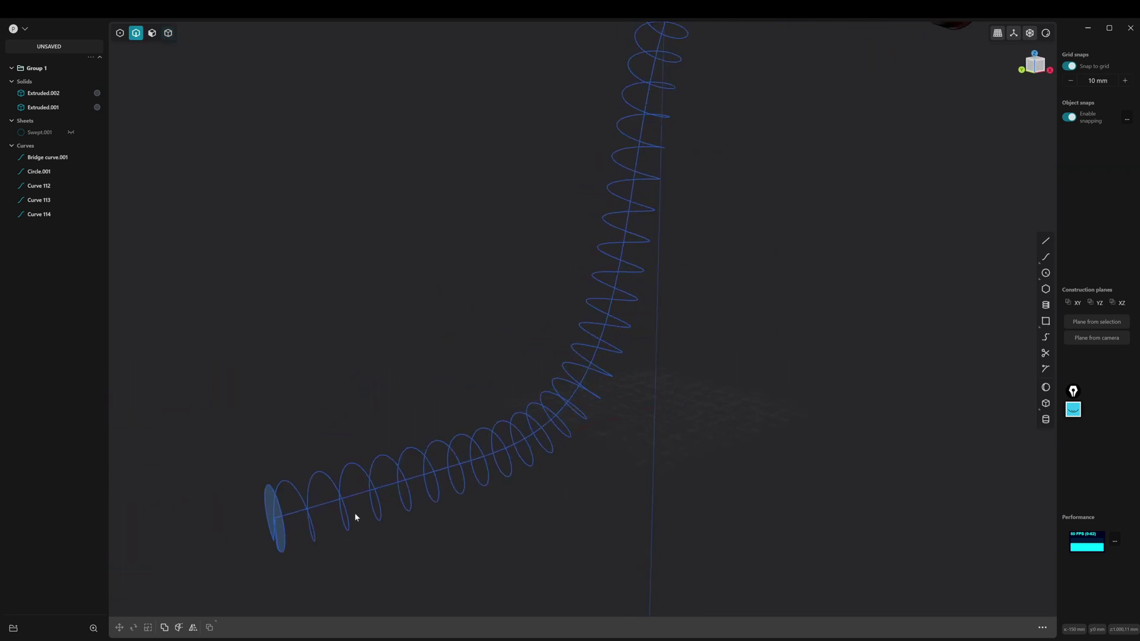
click(465, 491)
shift+click(478, 478)
middle_drag(478, 478, 665, 285)
shift+click(628, 233)
key(j)
click(660, 361)
click(611, 386)
Hide Circle.001 and Bridge curve.001 and switch to the front view.
click(89, 171)
click(89, 157)
click(721, 245)
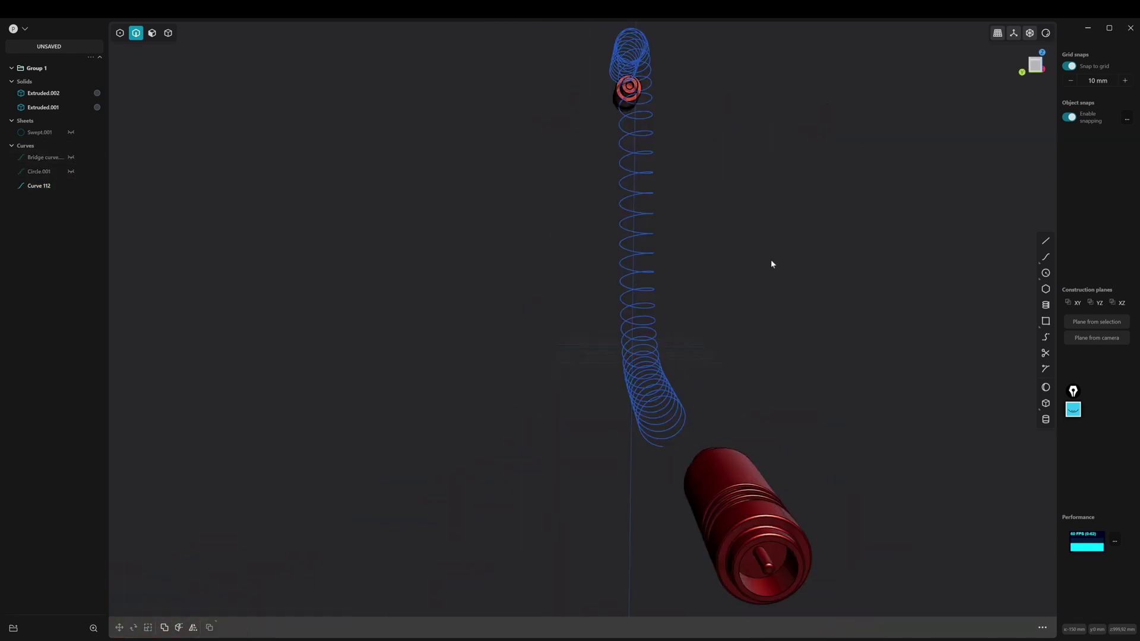
middle_drag(721, 245, 469, 445)
key(KP_1)
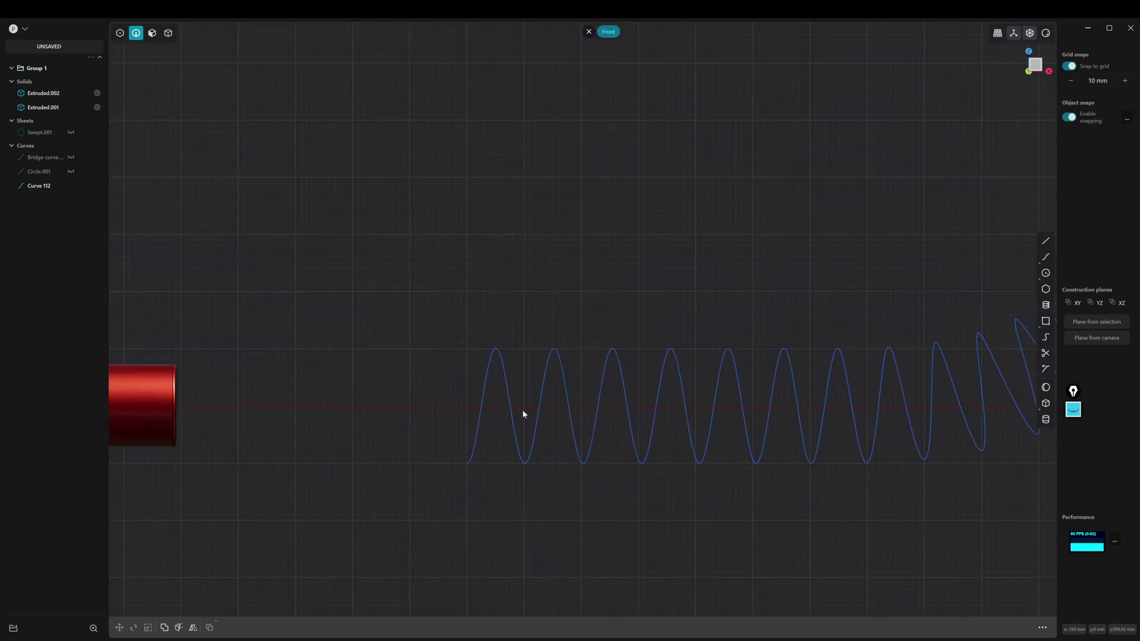
click(1017, 397)
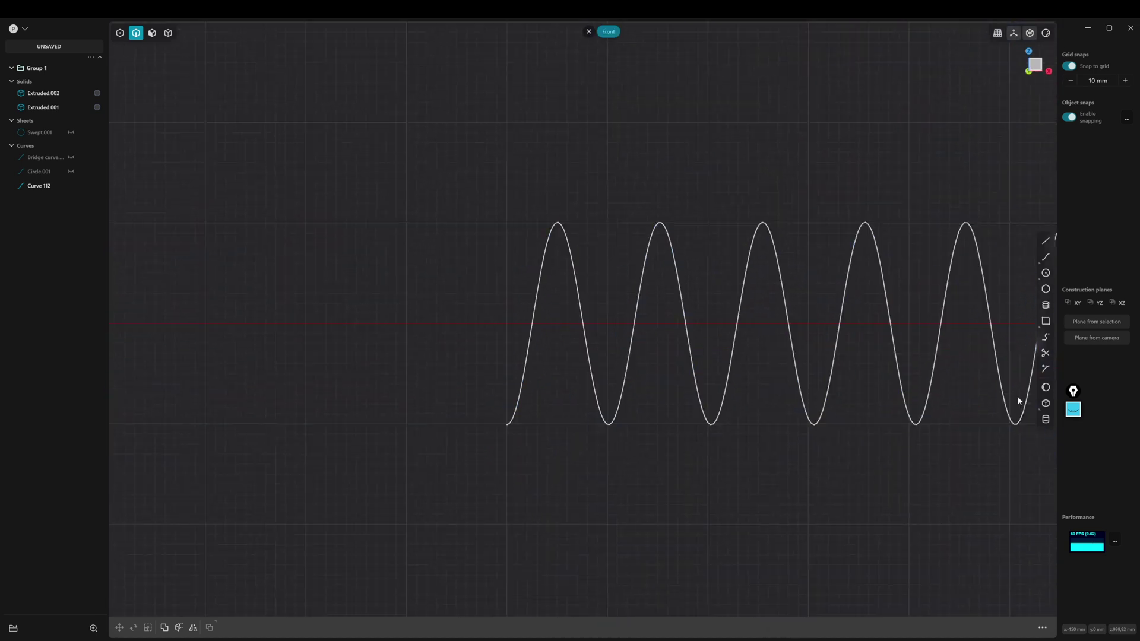
click(1047, 272)
scroll(540, 417, up, 3)
Draw a small circle centred on the helix's starting end point.
click(489, 428)
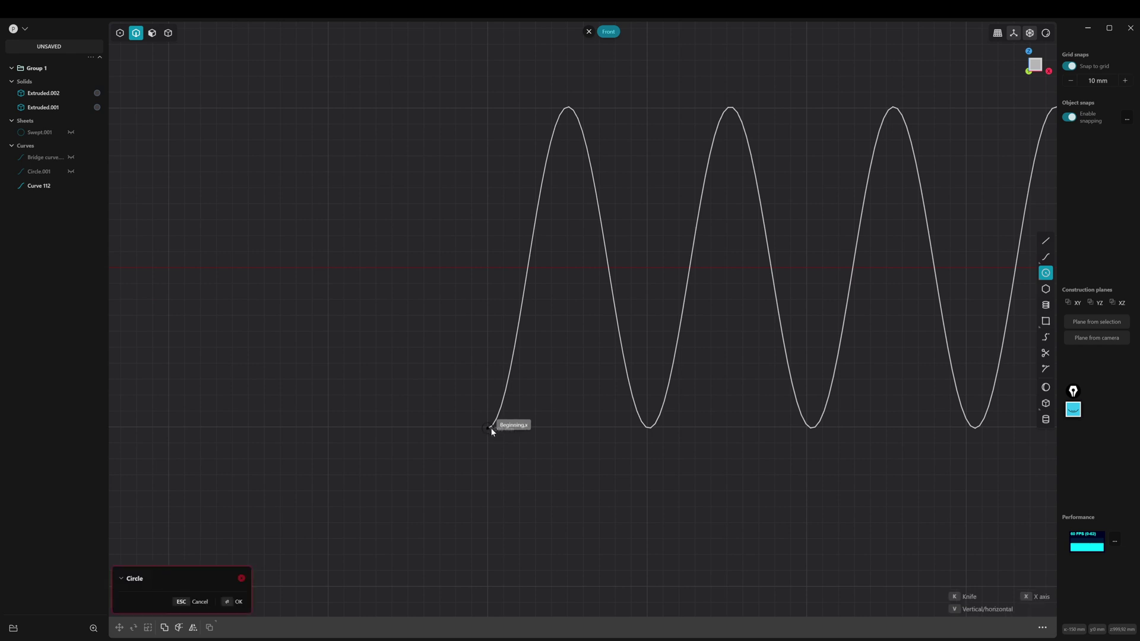
click(558, 424)
middle_drag(575, 447, 732, 490)
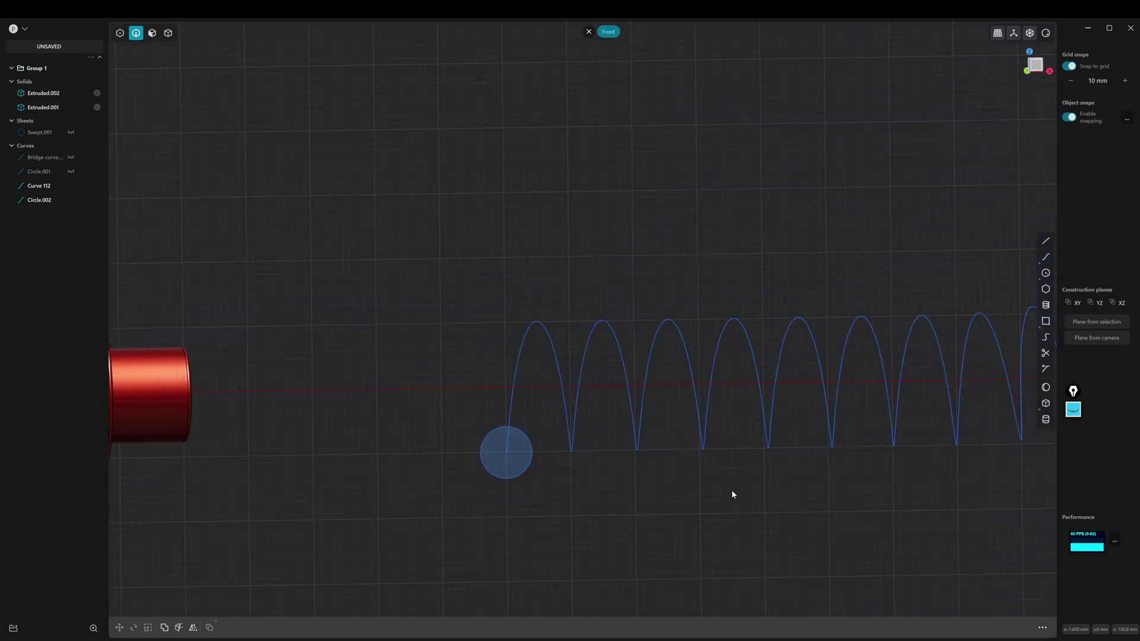
scroll(731, 490, up, 3)
shift+middle_drag(508, 536, 611, 437)
scroll(615, 445, up, 2)
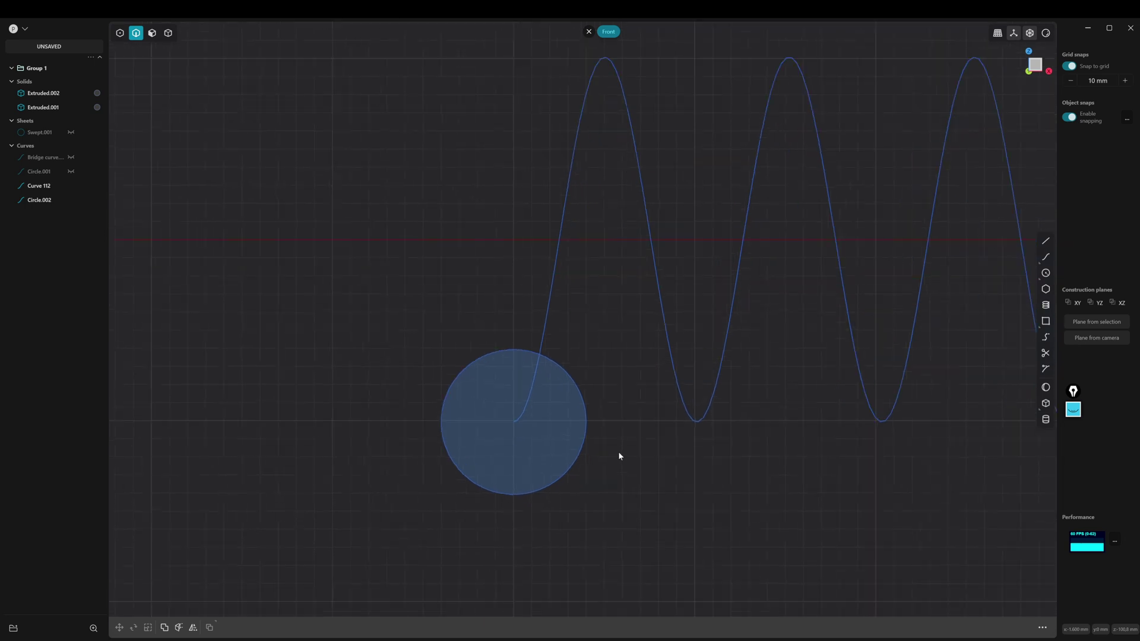
Scale the new circle down to 0.8.
click(588, 442)
key(s)
click(629, 509)
middle_drag(629, 509, 580, 529)
Sweep Circle.002 along helix Curve 112 to create the red coiled spring Sweep.002.
key(ctrl+z)
click(845, 629)
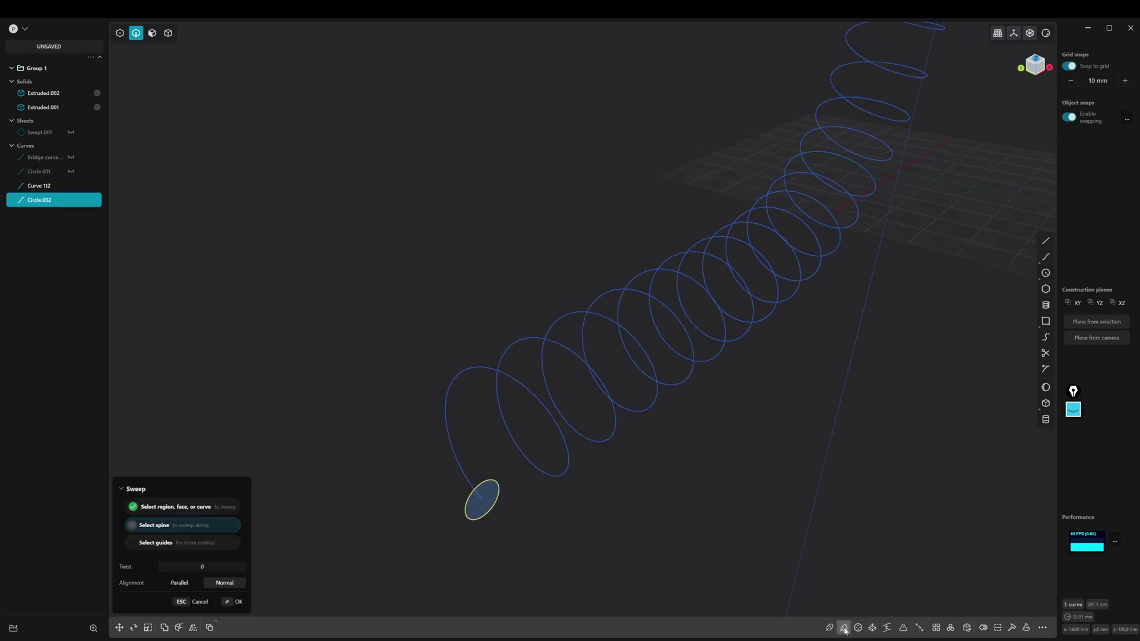
click(455, 457)
scroll(603, 444, down, 5)
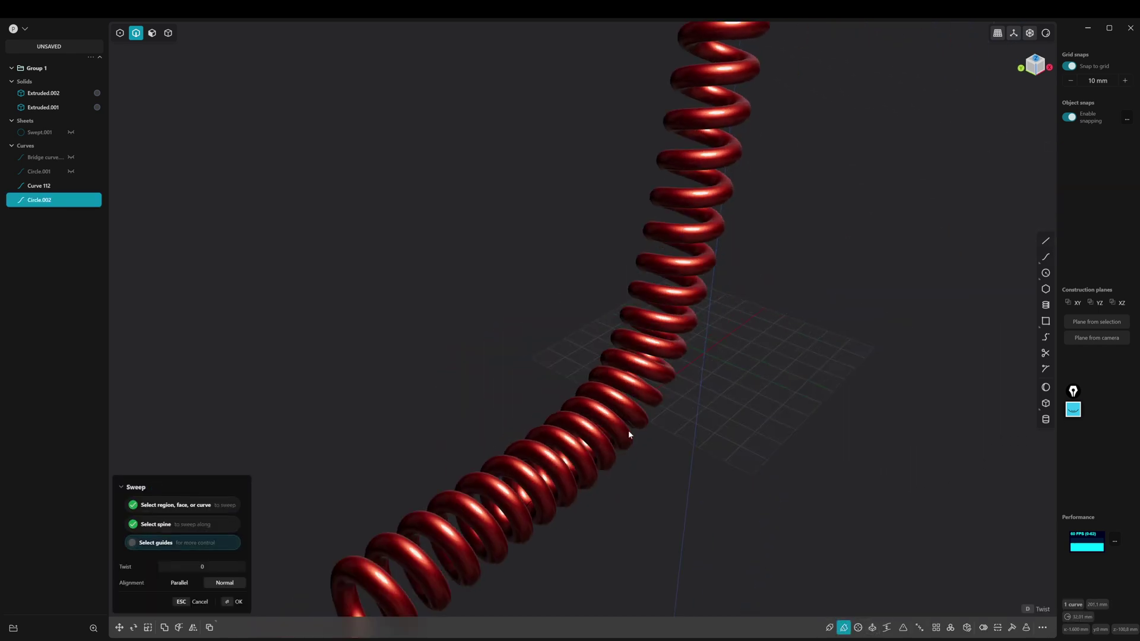
mouse_move(628, 430)
middle_down()
mouse_move(771, 321)
mouse_move(617, 409)
mouse_move(522, 386)
mouse_move(594, 408)
mouse_move(709, 398)
mouse_move(682, 475)
mouse_move(695, 366)
mouse_move(599, 398)
mouse_move(614, 486)
mouse_move(659, 442)
mouse_move(657, 529)
mouse_move(597, 520)
mouse_move(636, 468)
mouse_move(643, 445)
mouse_move(632, 436)
middle_up()
scroll(614, 487, up, 3)
key(Return)
In Front view, move connector Extruded.001 down -110 mm on Z to meet the spring's start.
key(Escape)
key(KP_1)
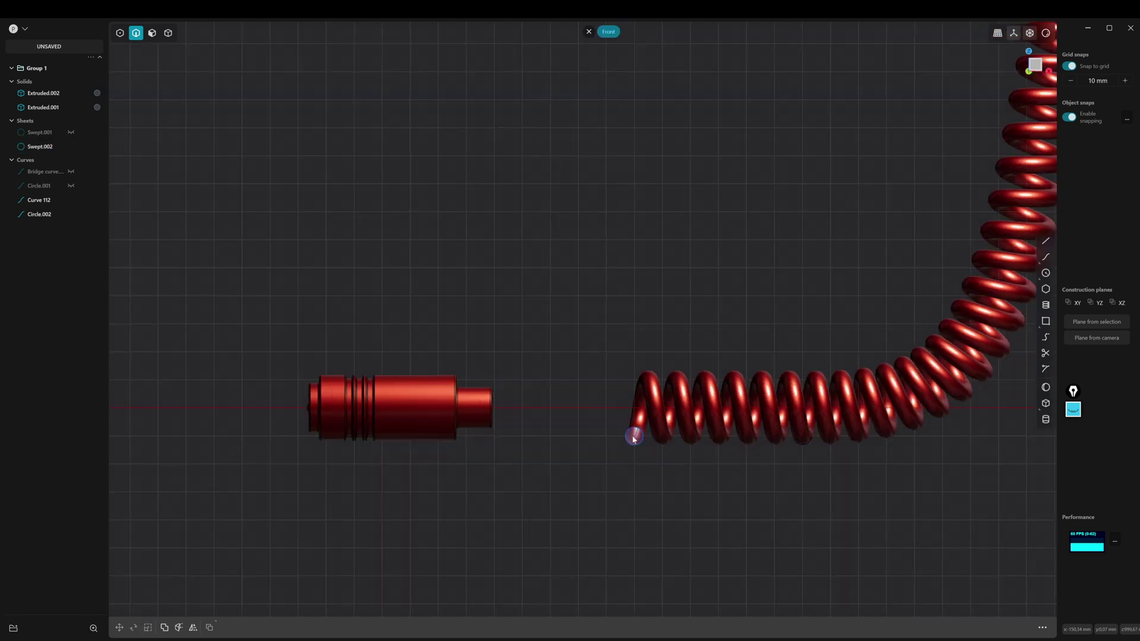
key(3)
key(4)
click(434, 368)
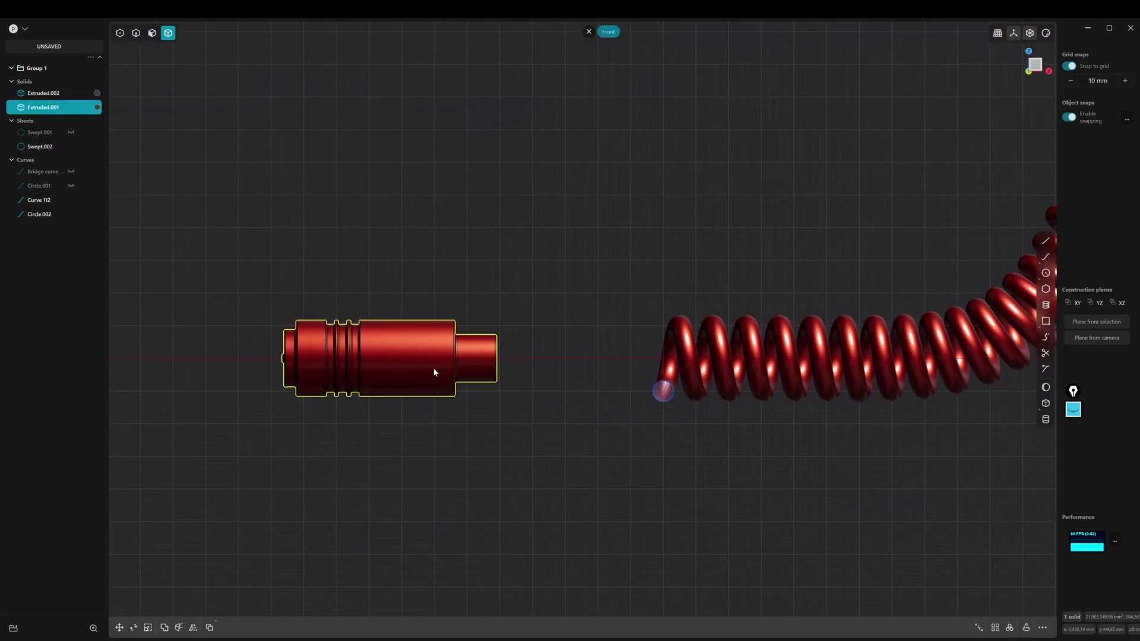
key(g)
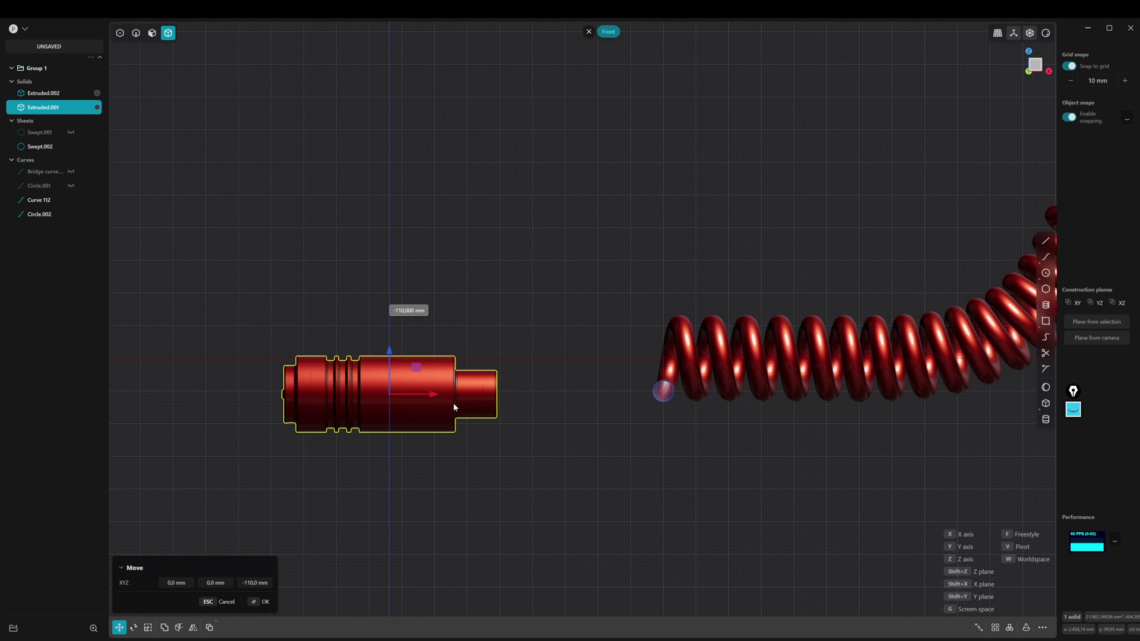
scroll(538, 458, down, 5)
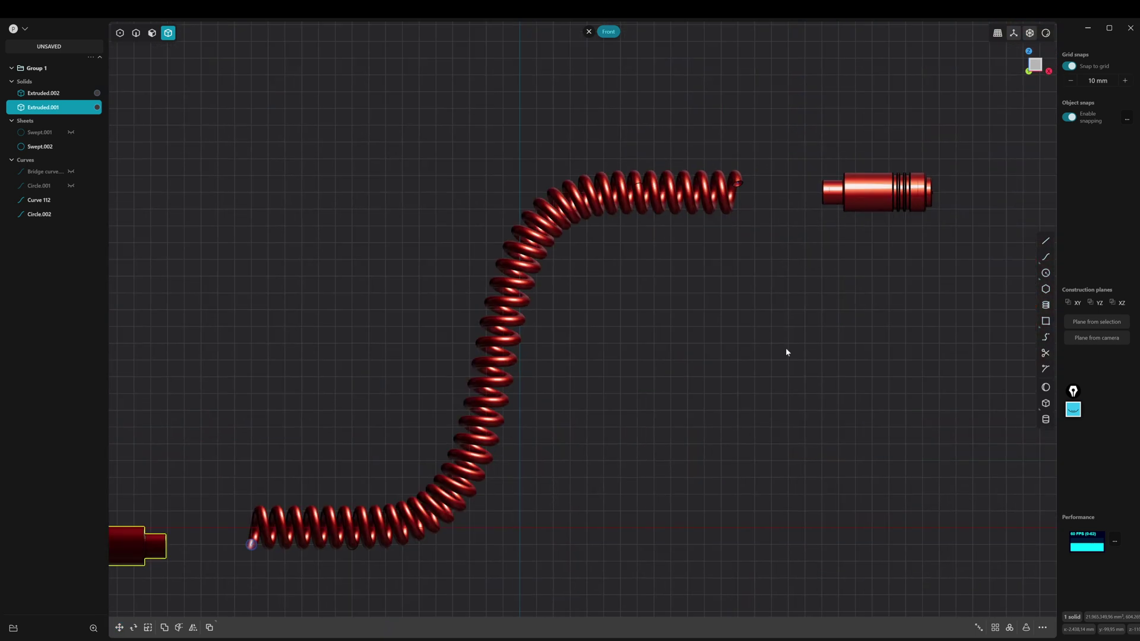
middle_drag(786, 352, 680, 464)
click(540, 485)
Draw a straight line running out from the connector plug's bore centre.
key(1)
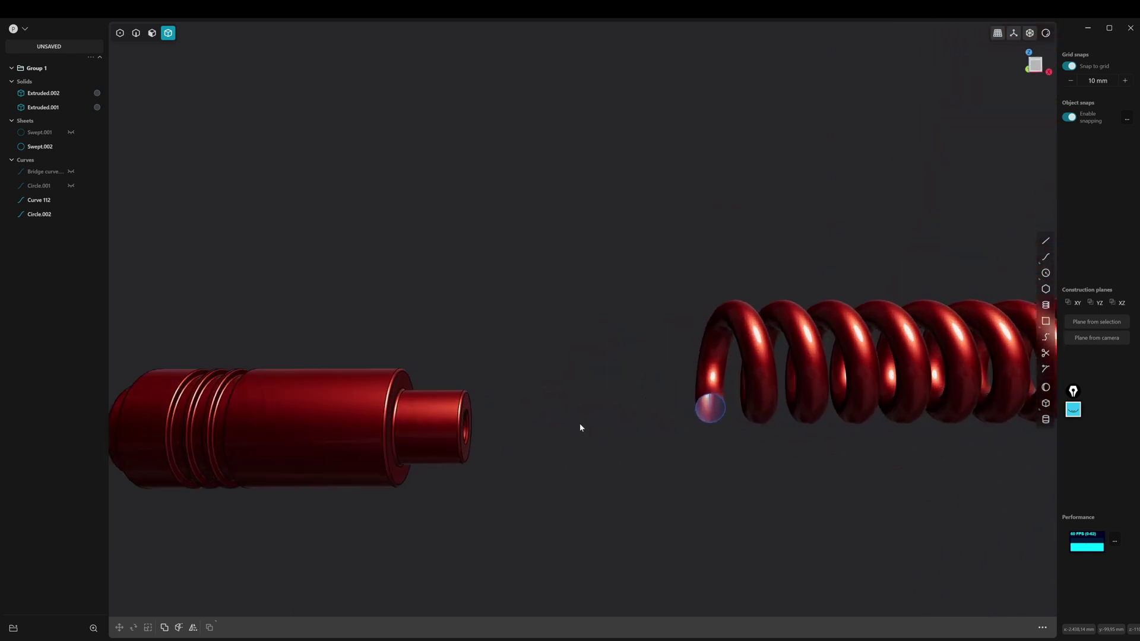
middle_drag(569, 341, 618, 461)
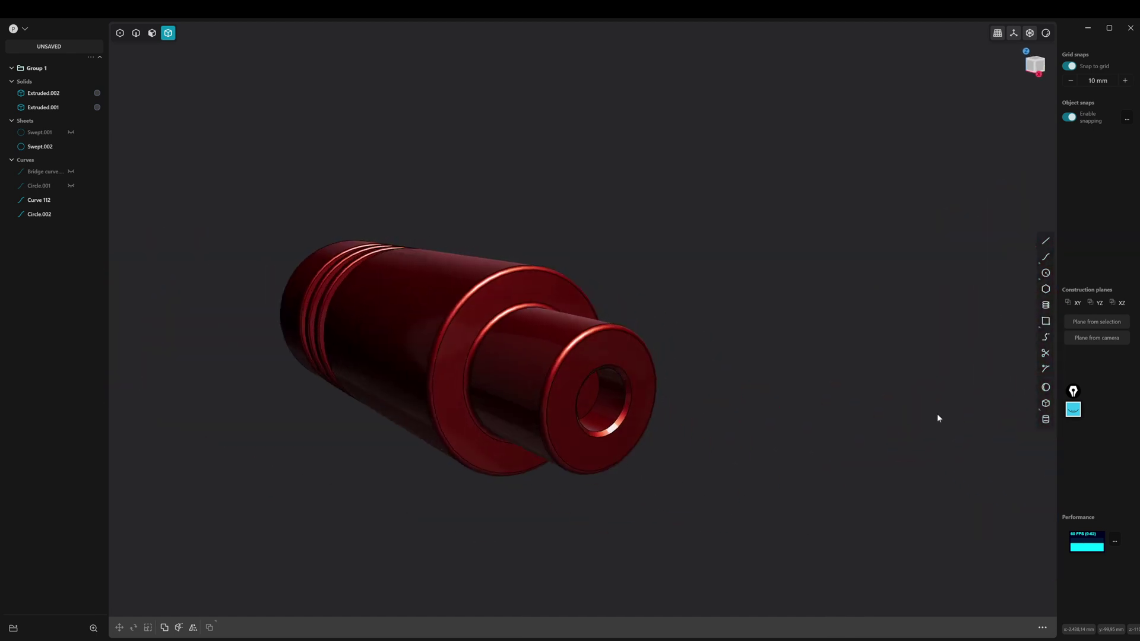
click(1045, 241)
scroll(657, 433, up, 2)
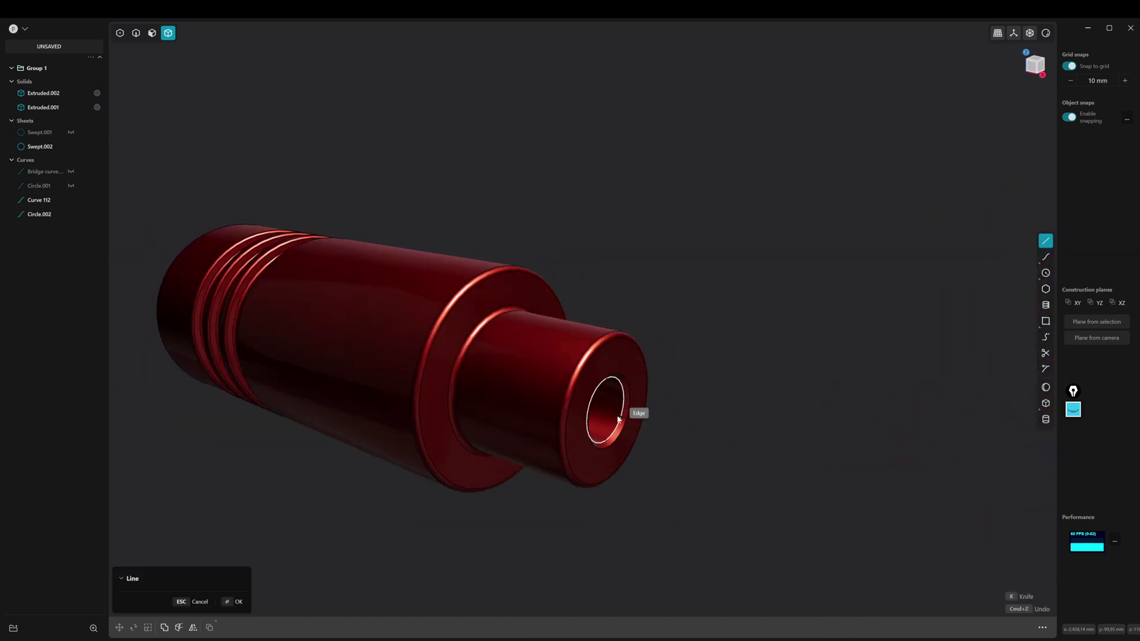
click(645, 424)
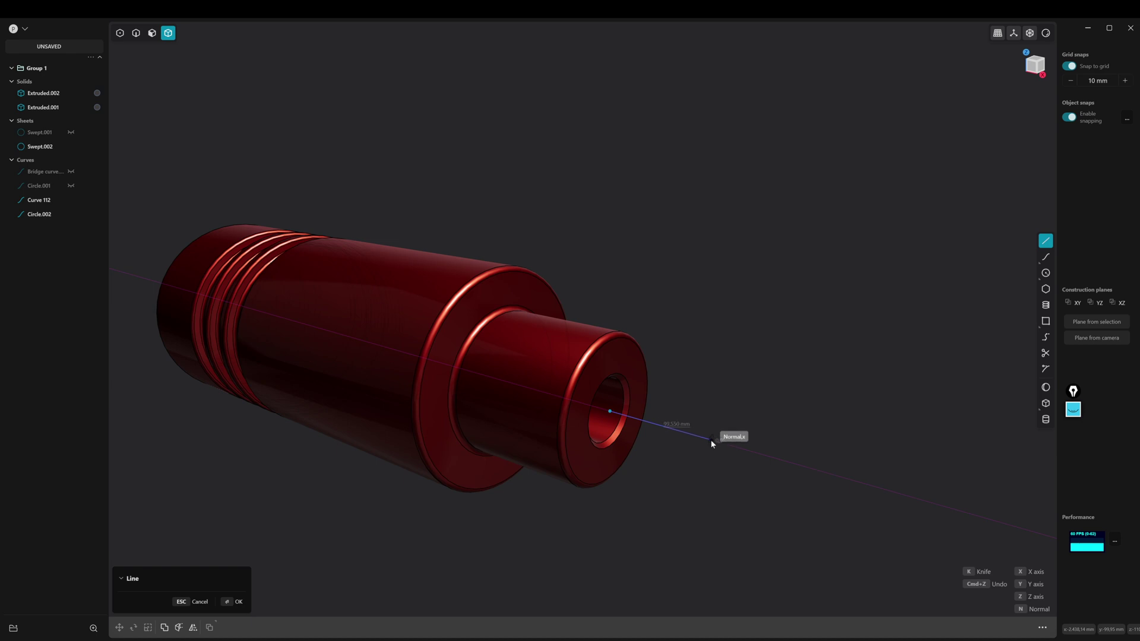
click(711, 440)
scroll(786, 489, down, 5)
middle_drag(582, 448, 736, 439)
click(681, 449)
Bridge the spring's end to the line's end with G3 continuity at both ends.
click(1045, 337)
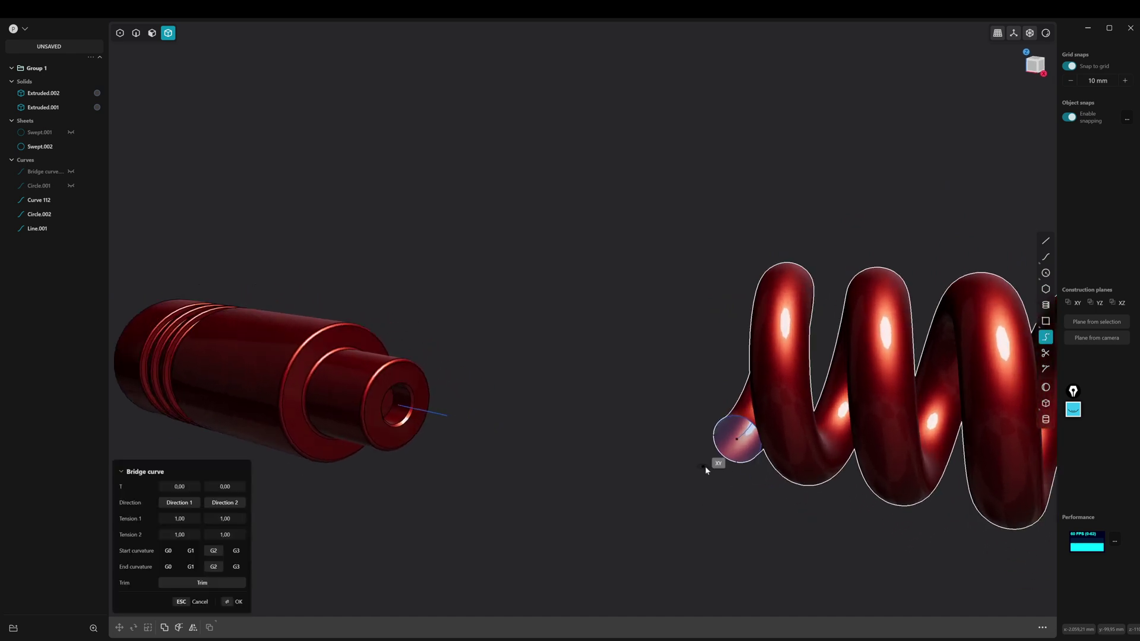
scroll(730, 451, up, 3)
click(760, 433)
click(344, 396)
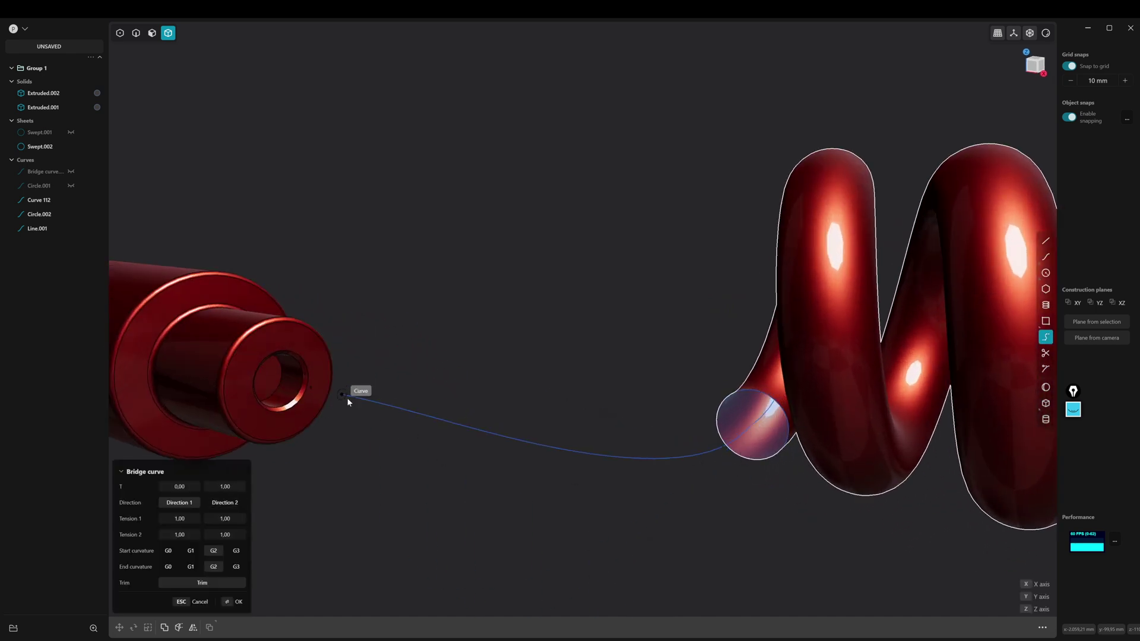
click(235, 551)
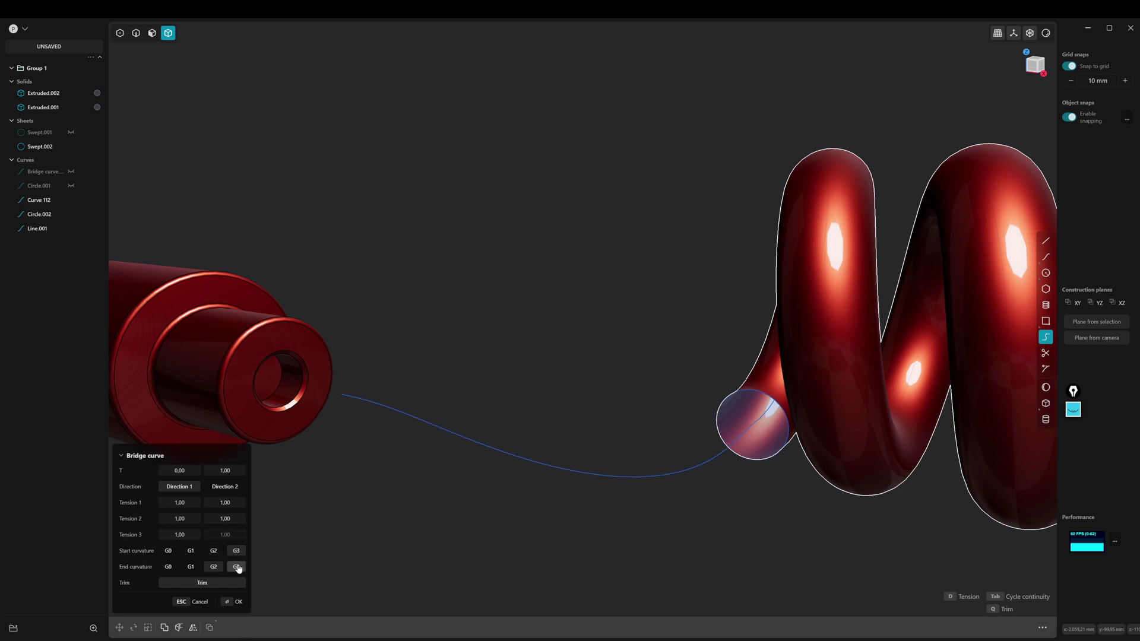
click(236, 566)
middle_drag(380, 486, 597, 279)
key(Return)
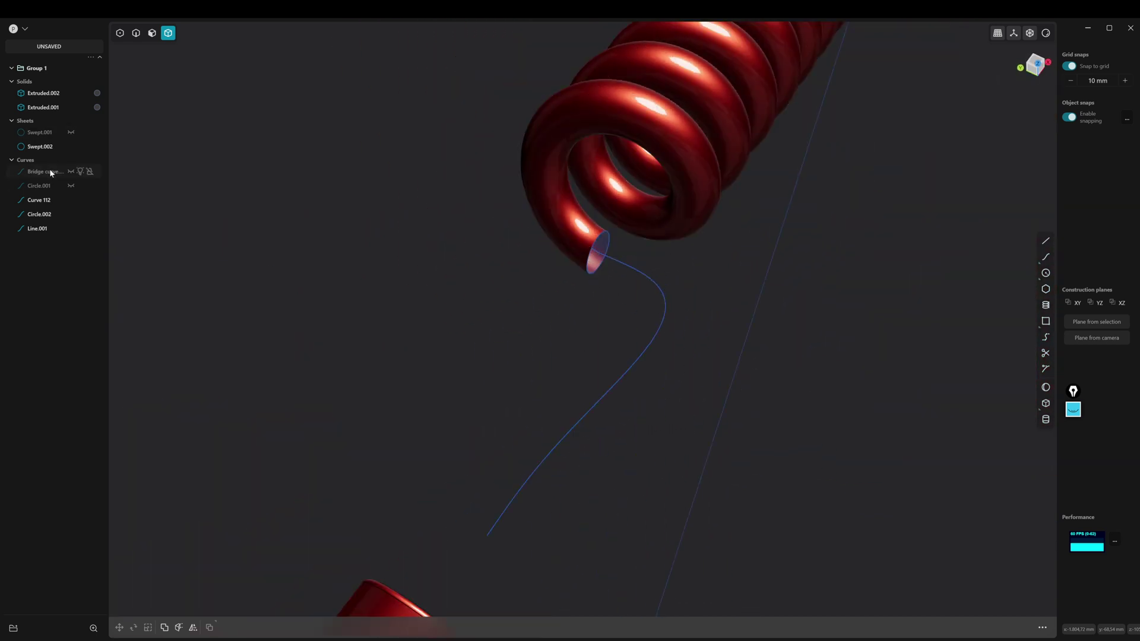
Sweep the spring's profile circle Circle.002 along the bridge curve to form tail Sweep.003.
click(39, 199)
click(39, 214)
middle_drag(821, 407, 679, 517)
click(843, 628)
click(696, 381)
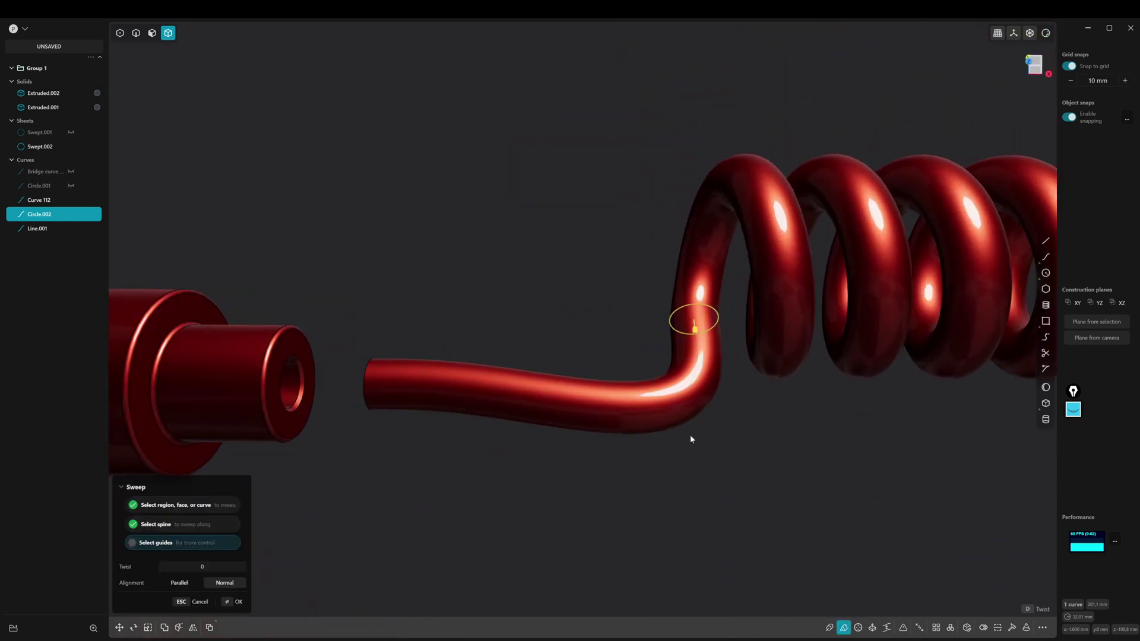
middle_drag(689, 438, 629, 472)
key(Return)
click(780, 496)
Extend the tail's open end edge by 100 mm into the plug.
scroll(621, 473, up, 5)
key(2)
click(628, 471)
key(e)
drag(628, 472, 515, 472)
key(Return)
middle_drag(514, 473, 706, 465)
scroll(637, 443, down, 5)
key(Escape)
In Front view, draw a straight line from beside the spring to the connector's face.
key(KP_1)
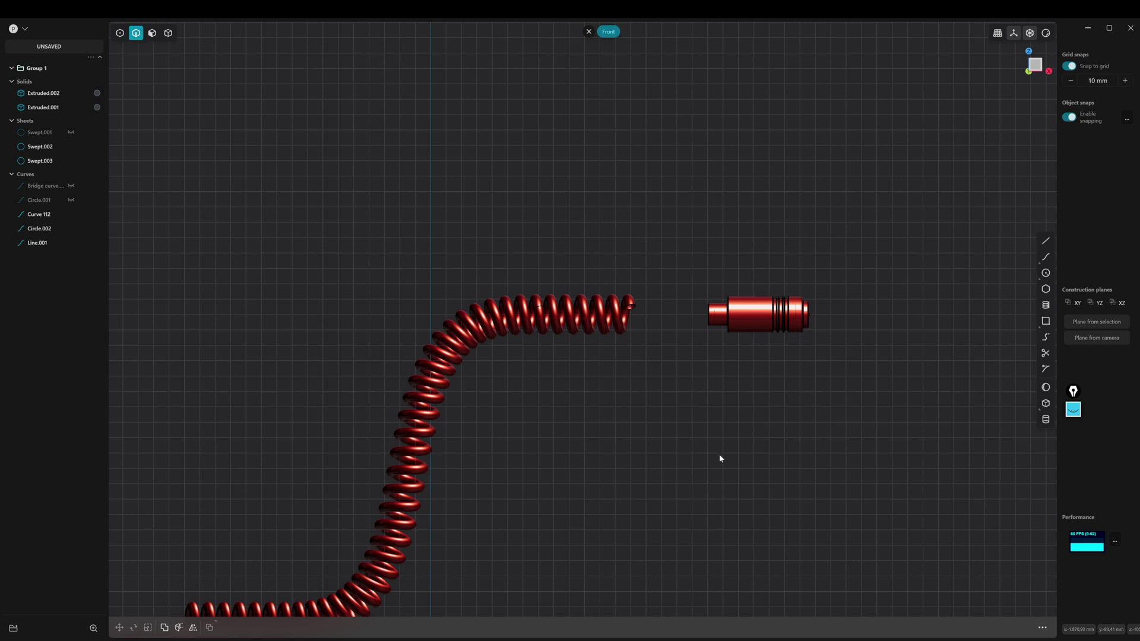
scroll(776, 343, up, 5)
scroll(712, 362, up, 4)
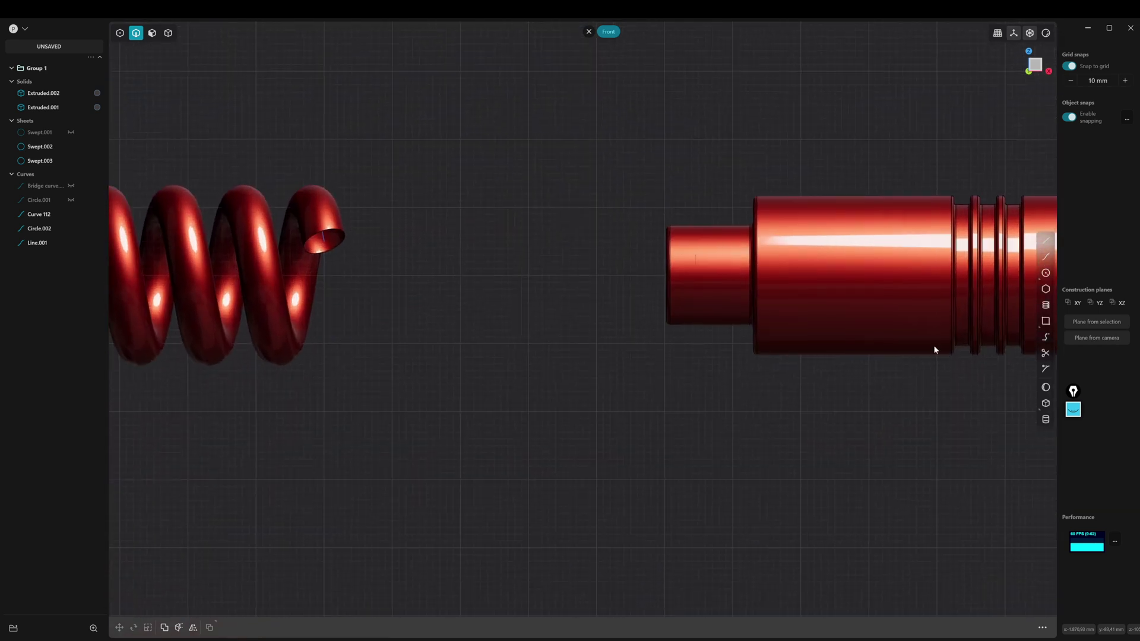
key(l)
click(649, 276)
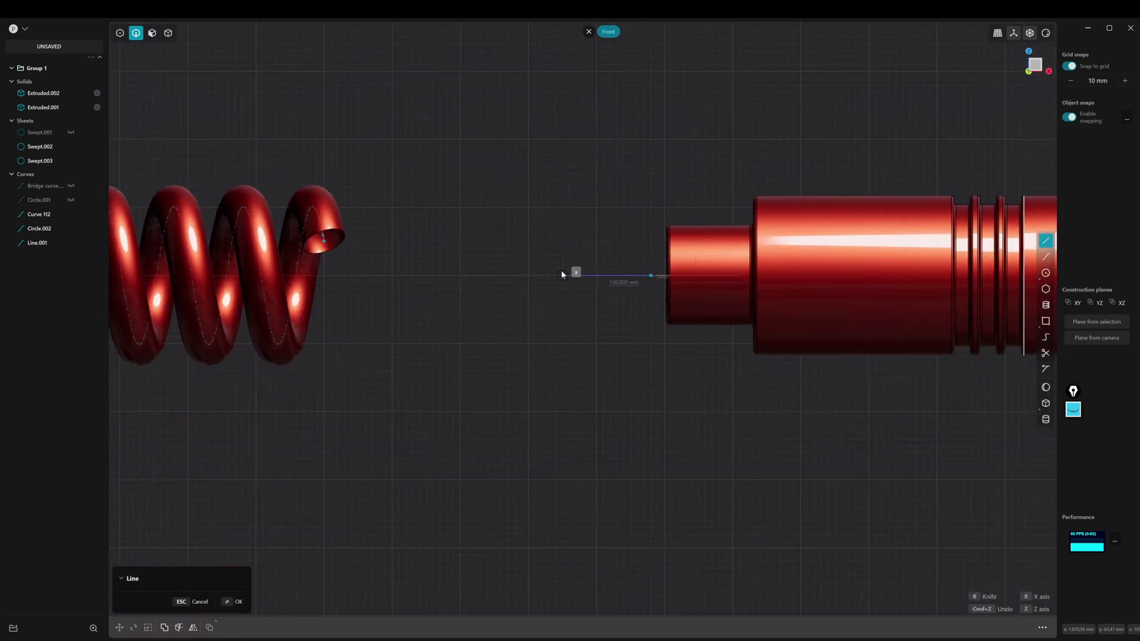
click(563, 274)
scroll(594, 316, down, 3)
scroll(616, 429, up, 5)
mouse_move(616, 338)
middle_down()
mouse_move(617, 429)
mouse_move(687, 402)
mouse_move(730, 425)
middle_up()
Bridge the spring's other end to the new line with a G3 start.
click(1046, 337)
scroll(473, 345, up, 2)
scroll(473, 345, up, 3)
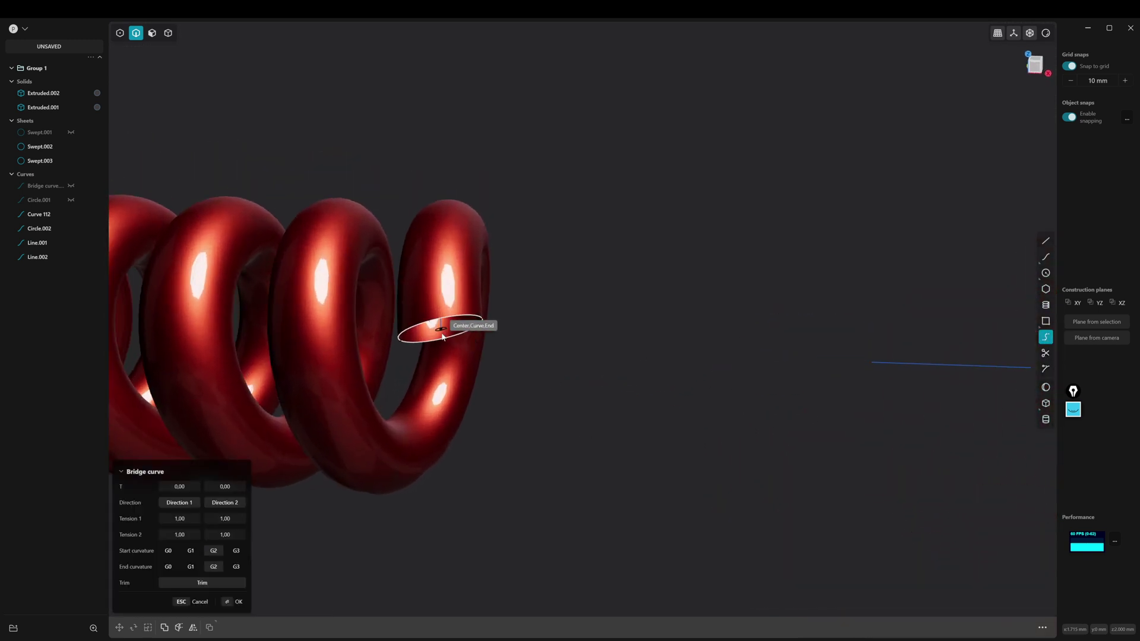
click(454, 341)
middle_drag(676, 442, 816, 372)
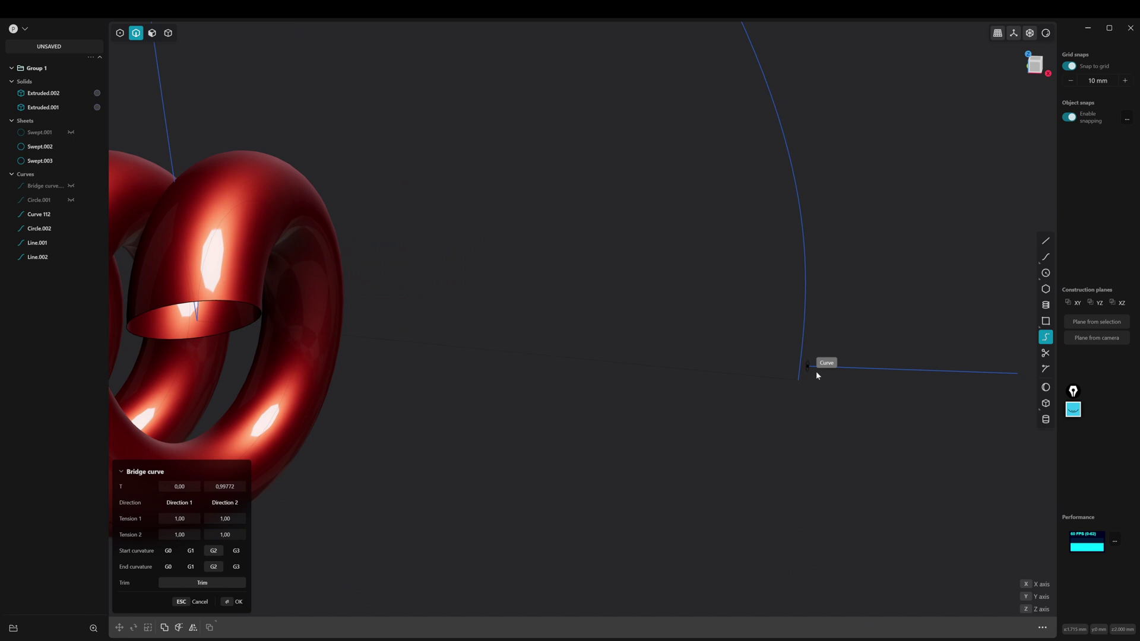
click(809, 372)
scroll(809, 371, down, 3)
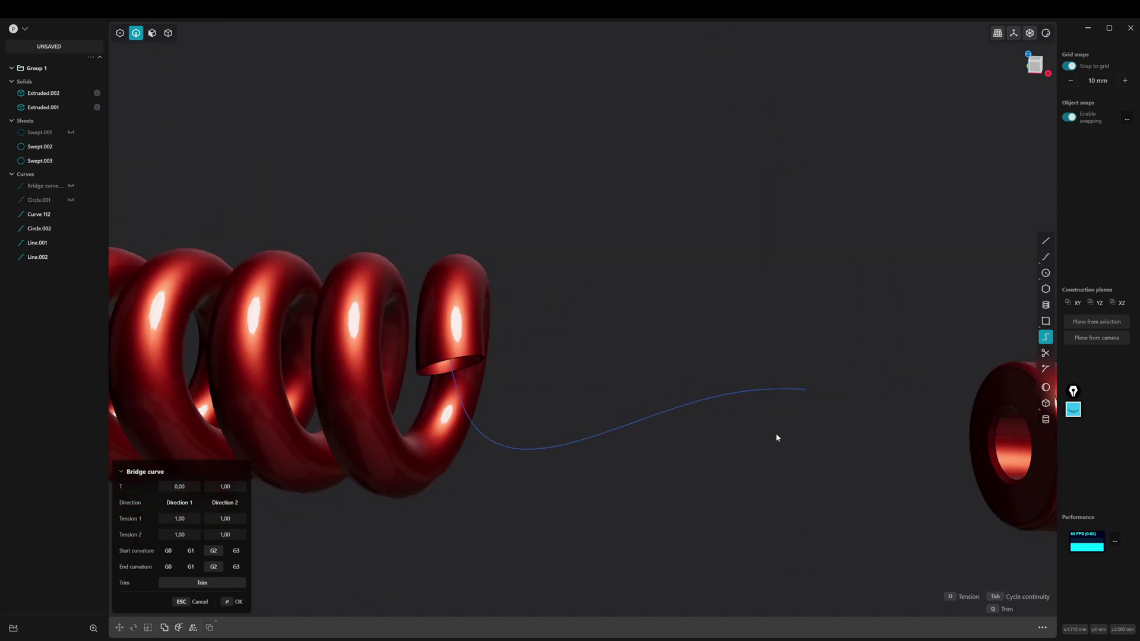
click(236, 550)
key(Return)
Extract the spring end face's rim as a new circle, Curve 120.
middle_drag(824, 462, 631, 453)
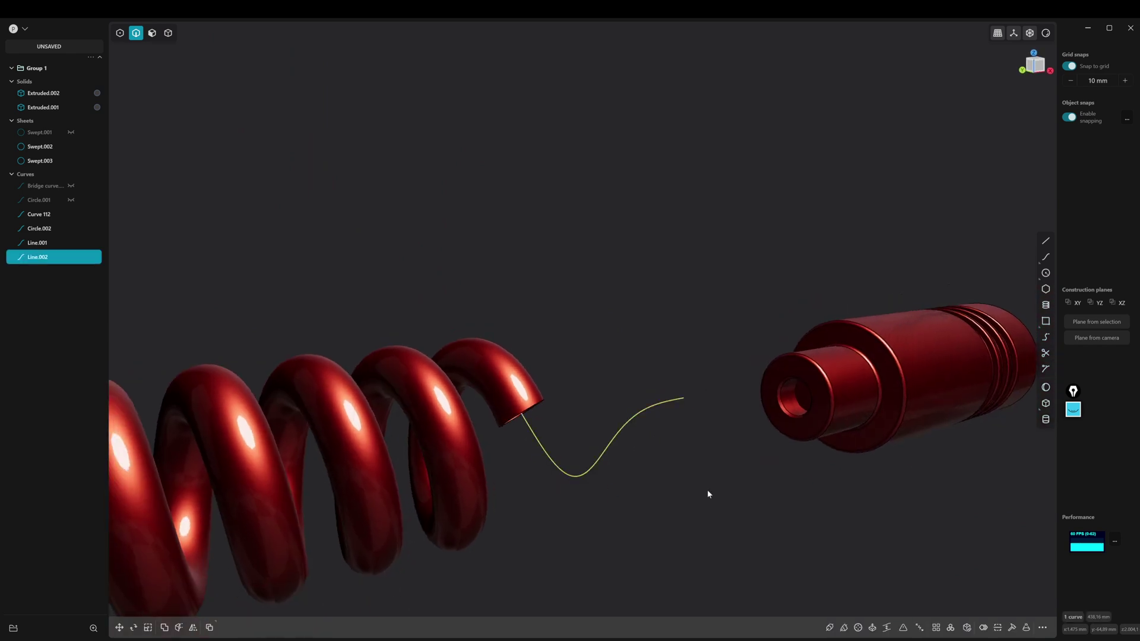
middle_drag(707, 494, 562, 387)
key(Escape)
click(569, 349)
click(591, 356)
key(Escape)
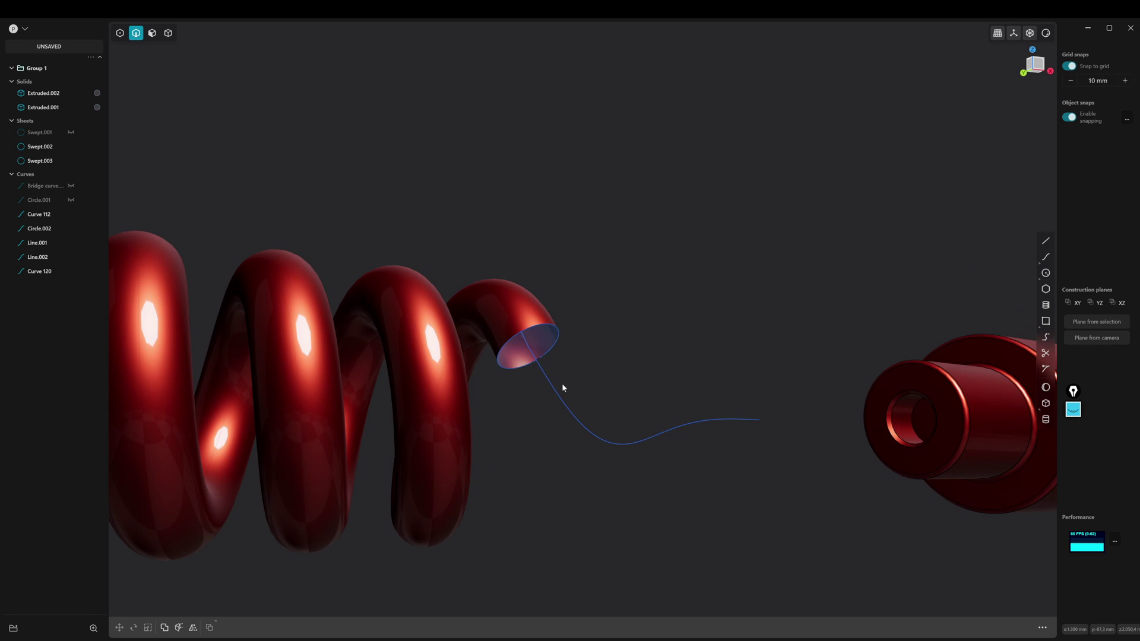
Sweep Curve 120 along the bridge curve to create the tube tail Sweep.004.
click(558, 344)
middle_drag(558, 344, 621, 458)
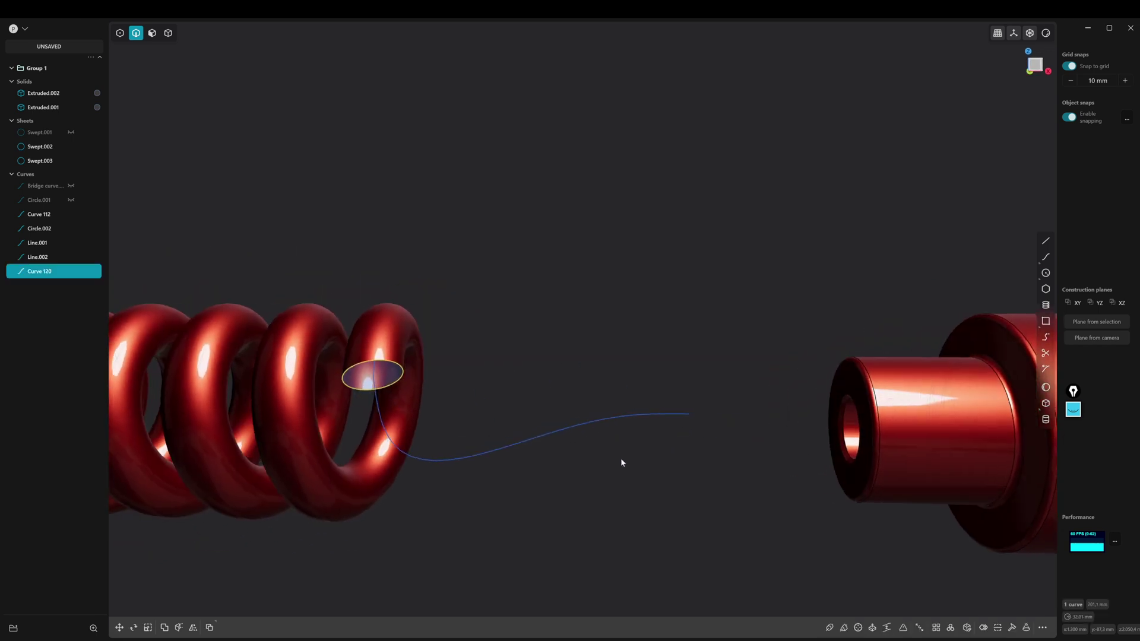
click(843, 628)
middle_drag(653, 415, 717, 363)
key(Return)
key(Escape)
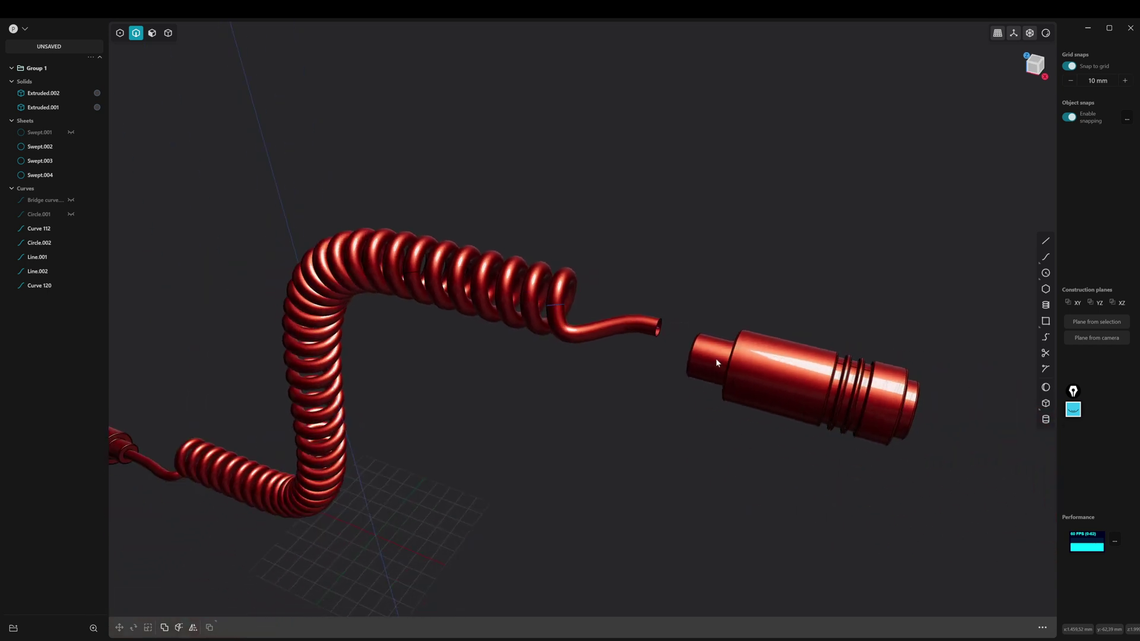
key(KP_7)
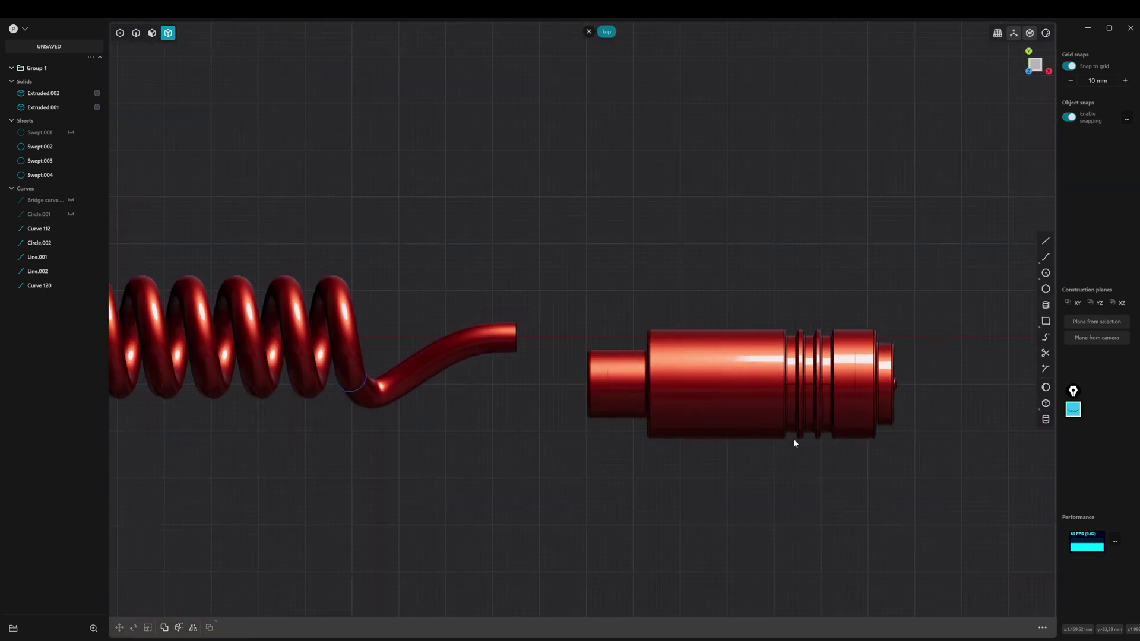
Raise the right connector plug Extruded.002 by 20 mm.
click(794, 439)
key(g)
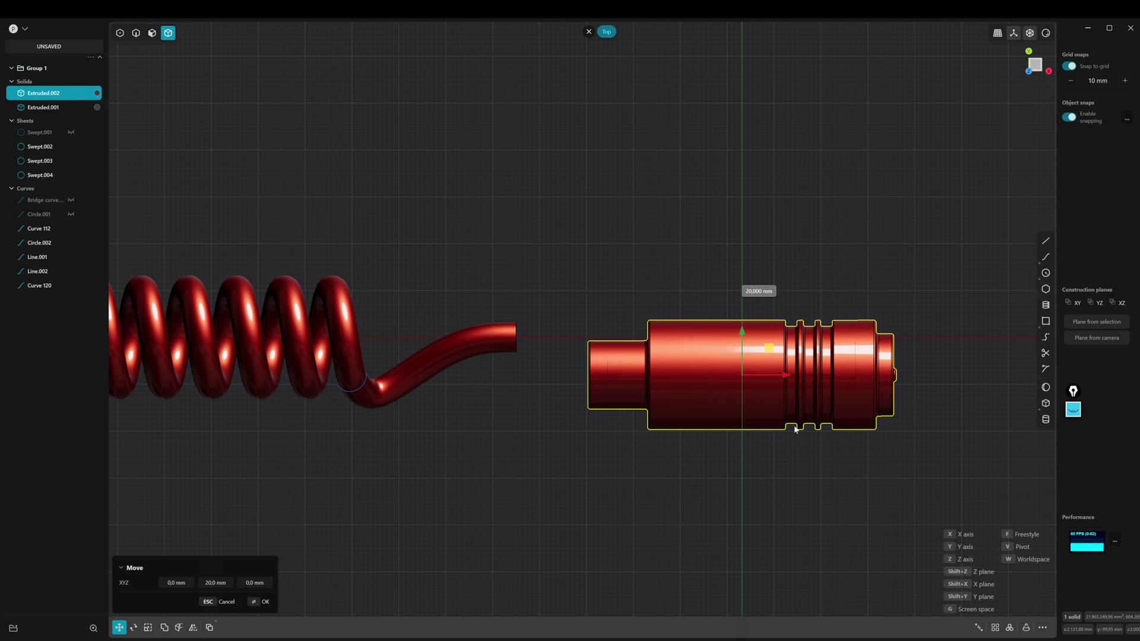
click(796, 394)
middle_drag(786, 440, 664, 451)
scroll(650, 408, up, 3)
middle_drag(649, 408, 529, 374)
Extend the right tail's open end edge 260 mm into the connector.
click(529, 374)
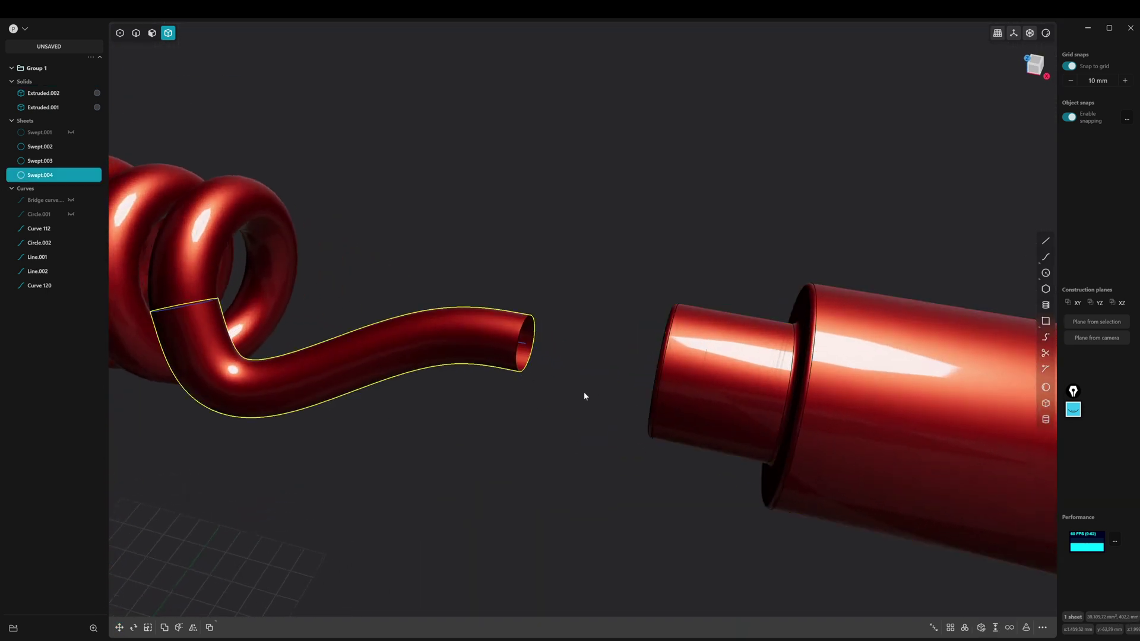
key(2)
click(529, 373)
key(e)
drag(529, 372, 751, 412)
scroll(754, 412, down, 5)
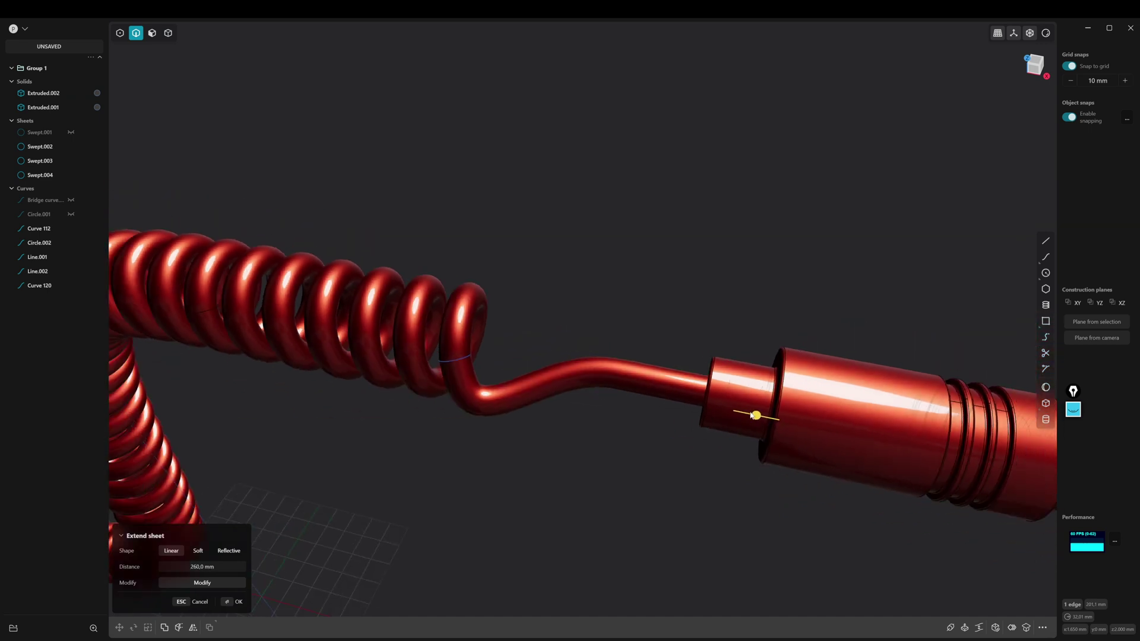
middle_drag(754, 412, 822, 364)
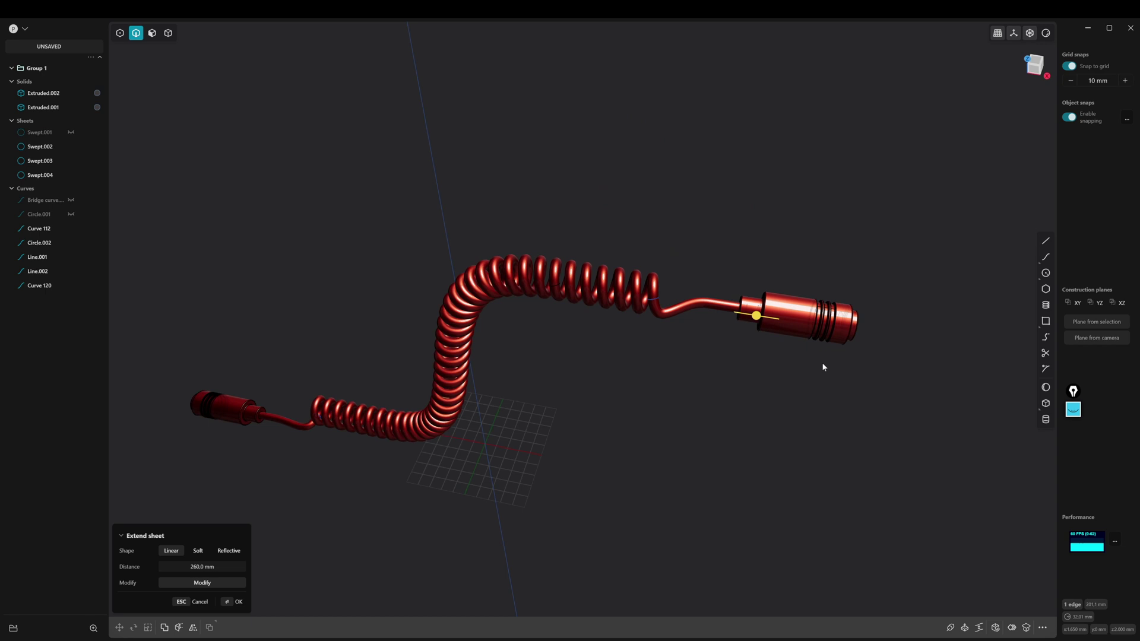
scroll(789, 372, up, 6)
key(Return)
scroll(647, 372, down, 5)
scroll(720, 378, up, 5)
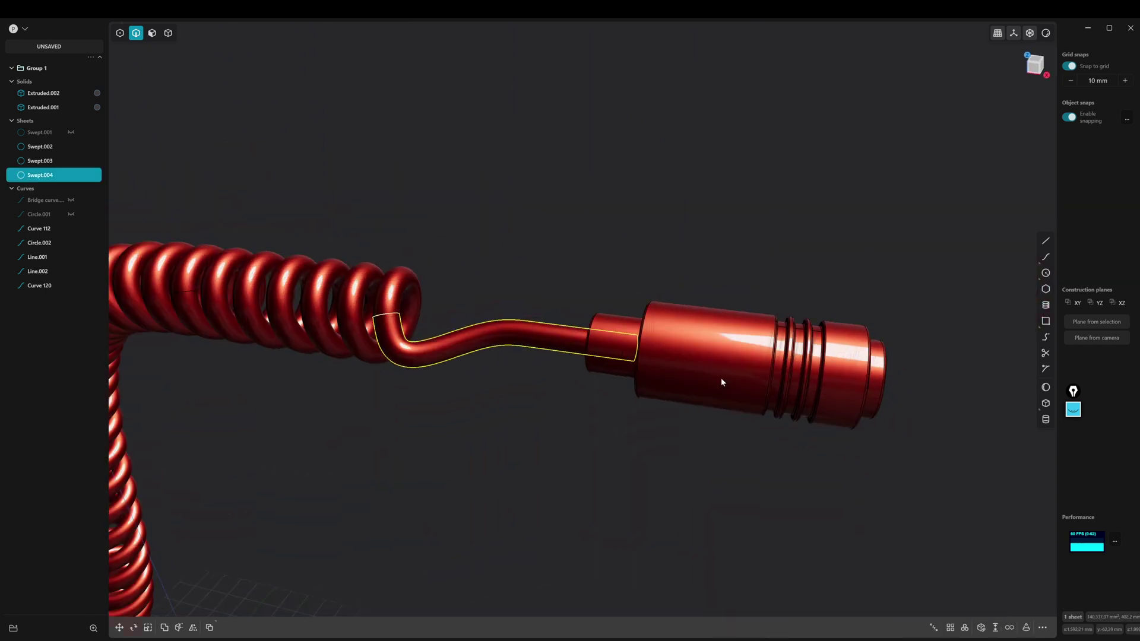
Shift the right connector Extruded.002 by -120 mm along X.
key(4)
click(729, 411)
key(KP_1)
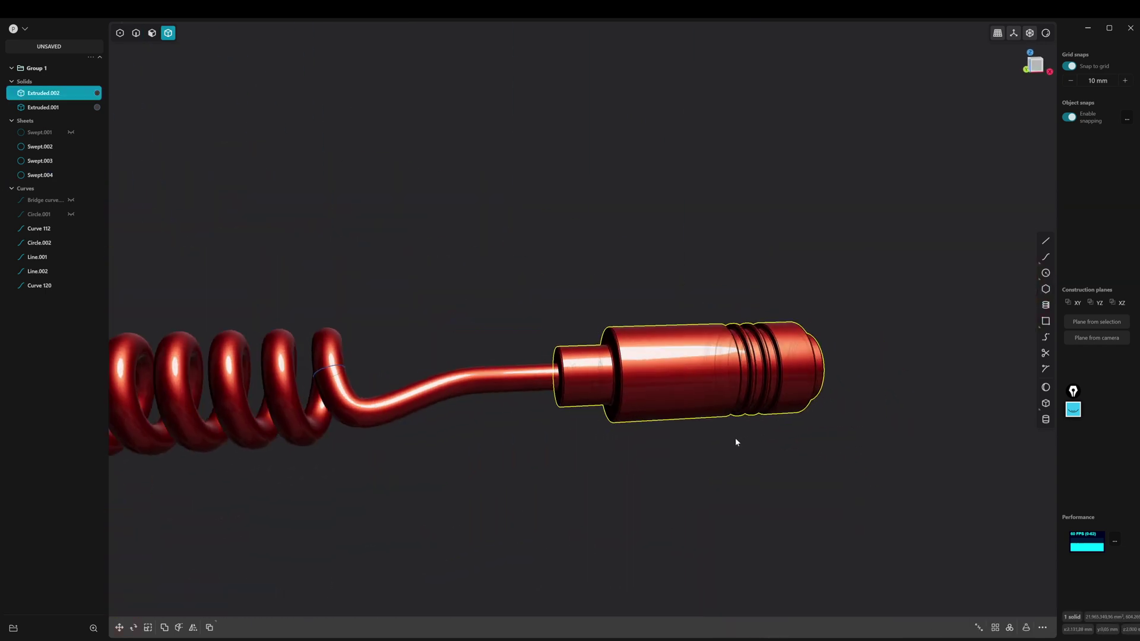
key(g)
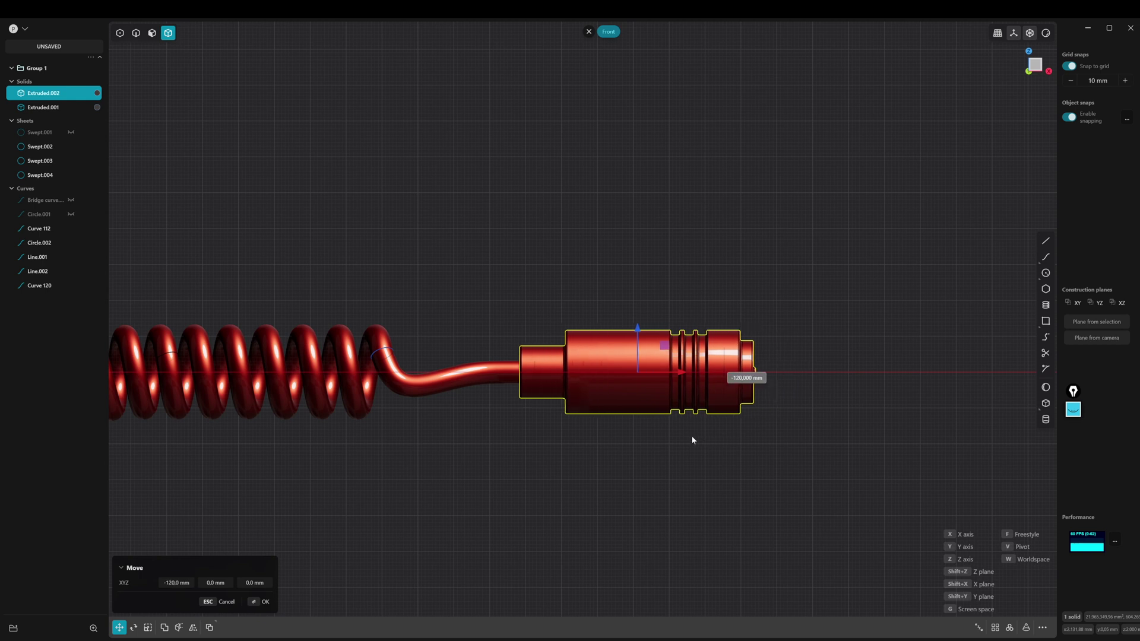
click(696, 437)
scroll(864, 272, down, 5)
scroll(898, 351, up, 3)
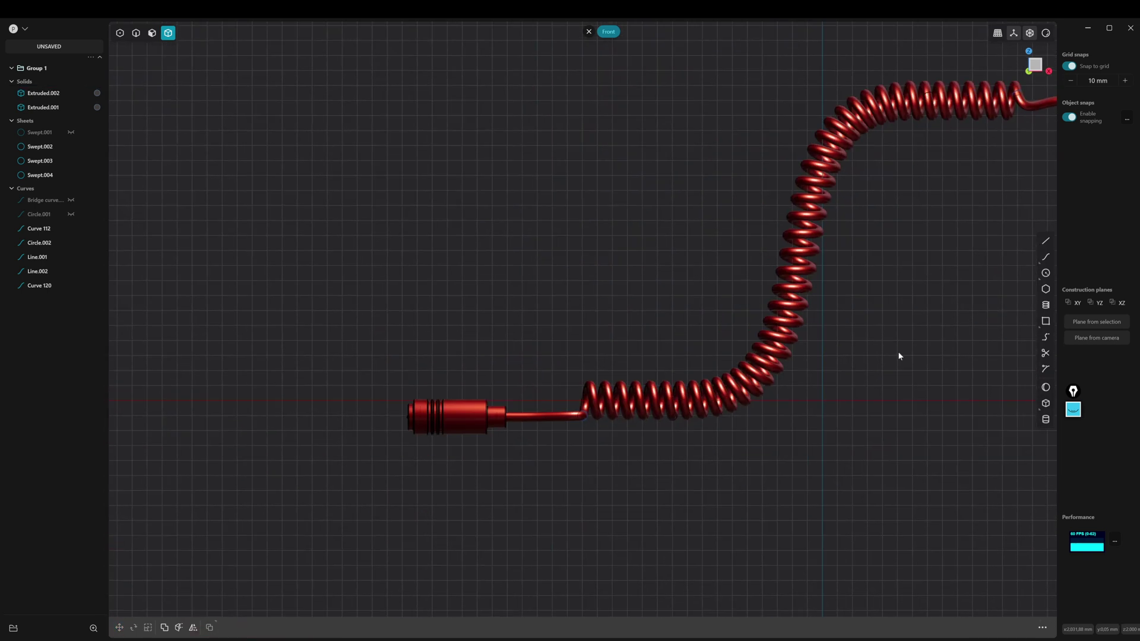
scroll(857, 397, up, 5)
Move the left connector Extruded.001 by 60 mm to meet its tail.
click(524, 382)
key(g)
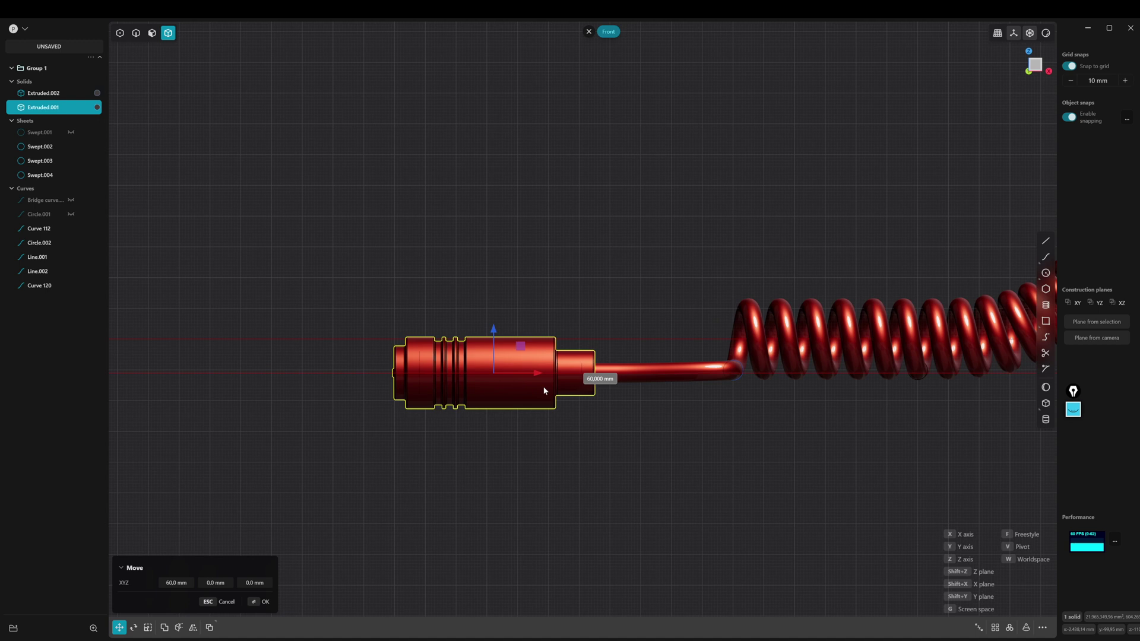
middle_drag(800, 400, 753, 374)
key(Escape)
Boolean-union the right tail, coil and left tail into a single body.
click(686, 326)
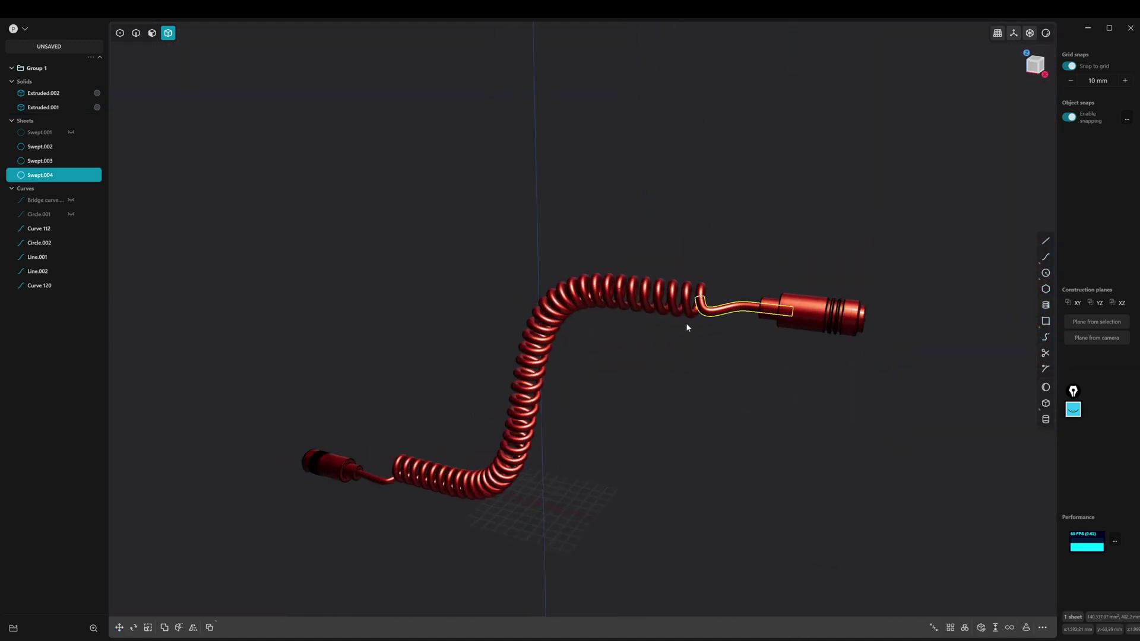
shift+click(684, 320)
shift+click(398, 482)
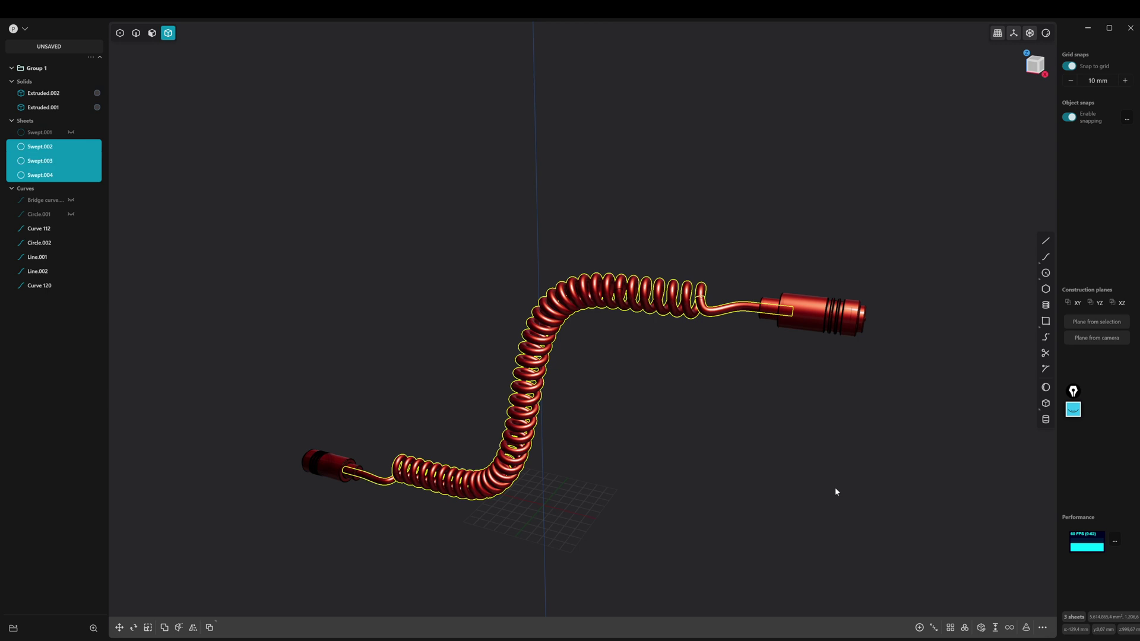
key(shift+u)
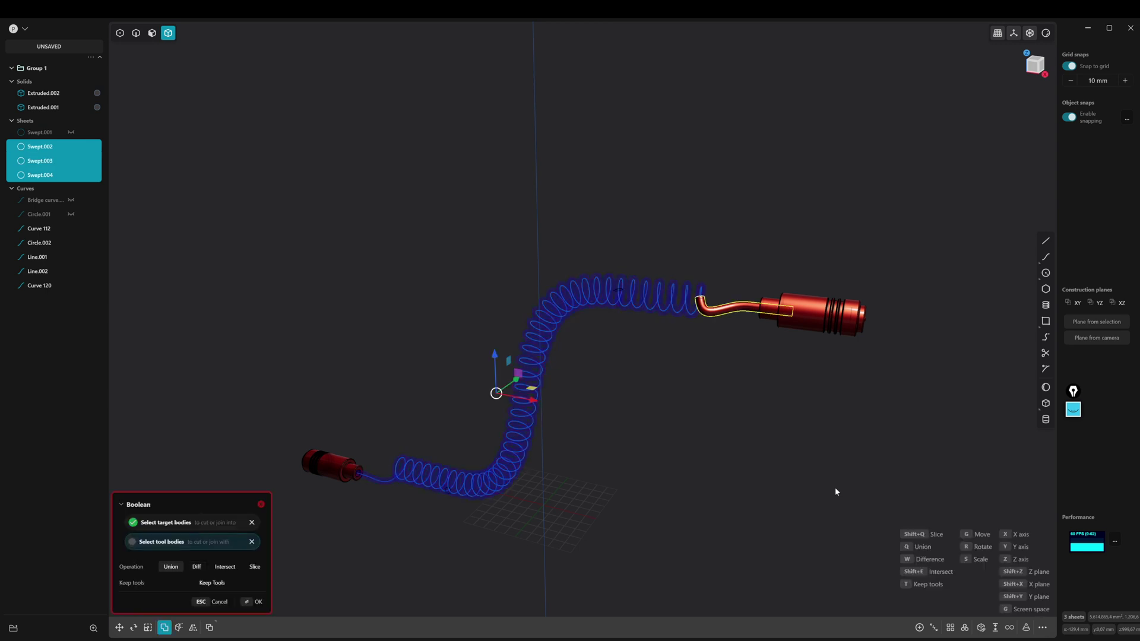
key(Return)
scroll(730, 419, up, 2)
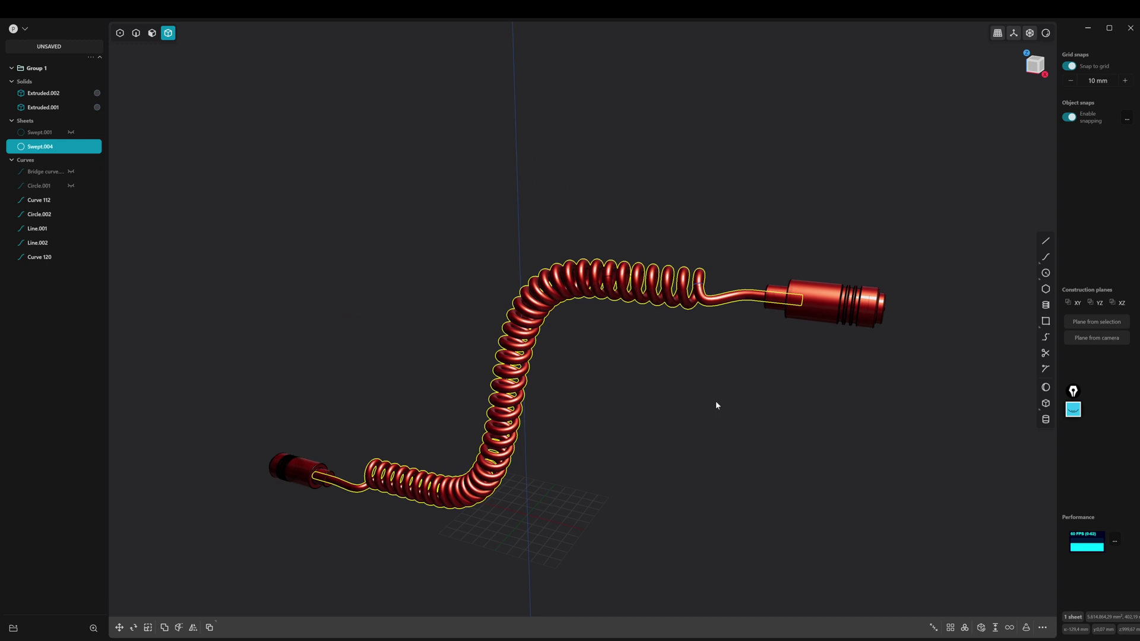
scroll(716, 405, up, 1)
click(725, 375)
middle_drag(724, 375, 706, 330)
Hide Curve 112, Circle.002, Line.001, Line.002 and Curve 120 in the outliner.
scroll(766, 405, up, 2)
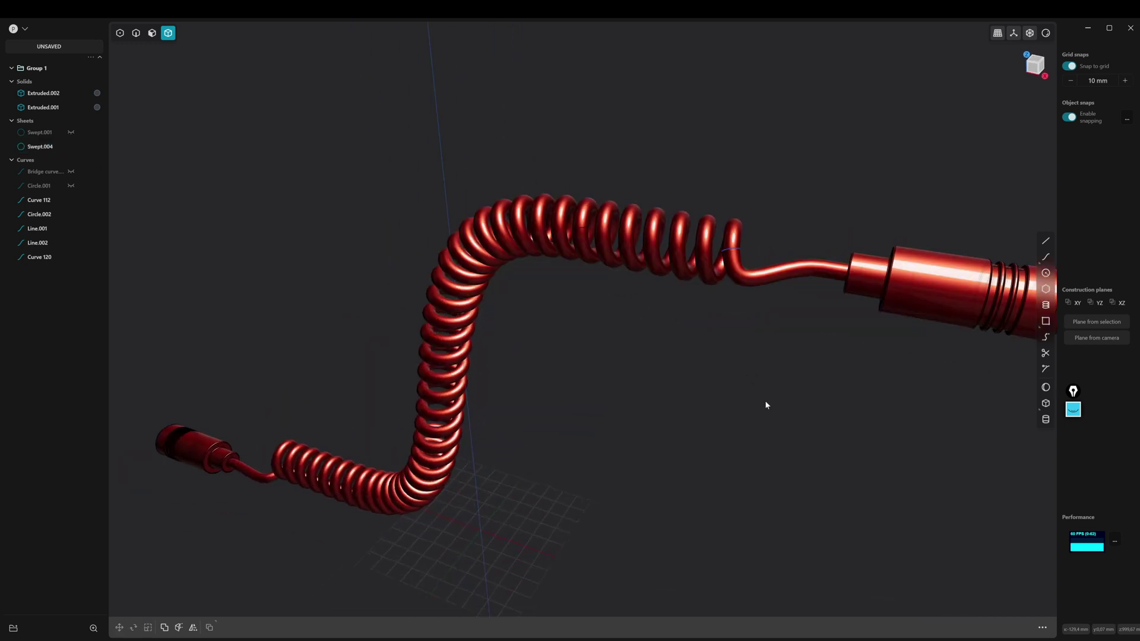
scroll(766, 405, down, 2)
click(78, 200)
click(79, 215)
click(79, 229)
click(77, 243)
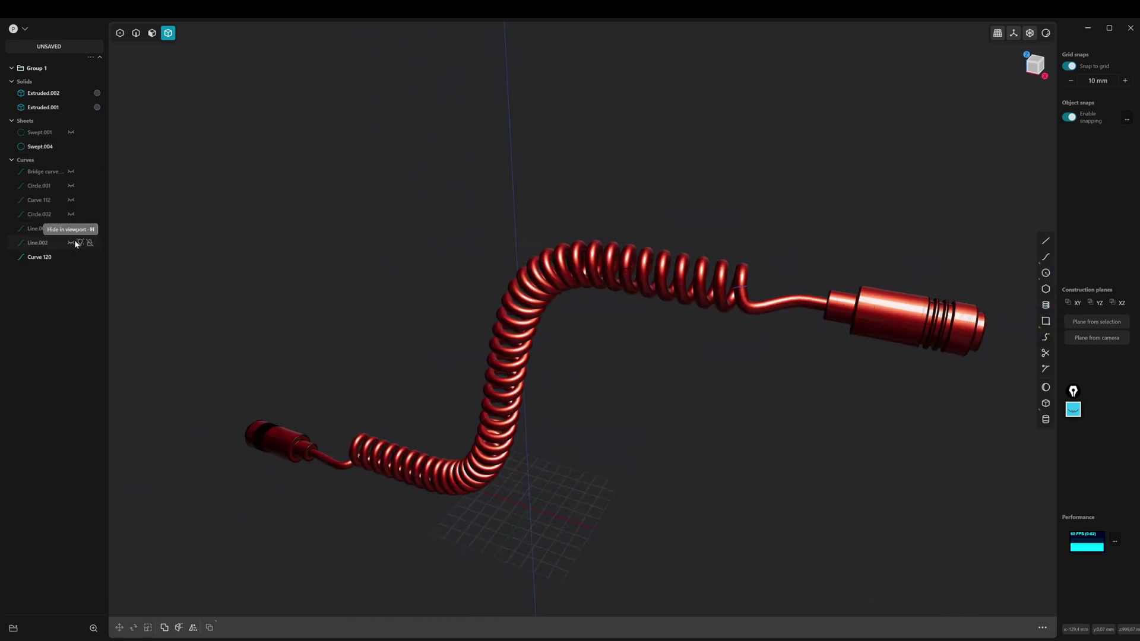
click(79, 257)
mouse_move(447, 323)
middle_down()
mouse_move(636, 305)
mouse_move(504, 375)
mouse_move(493, 406)
mouse_move(559, 398)
middle_up()
Switch the viewport shading to matcap and choose the white matcap.
click(1046, 33)
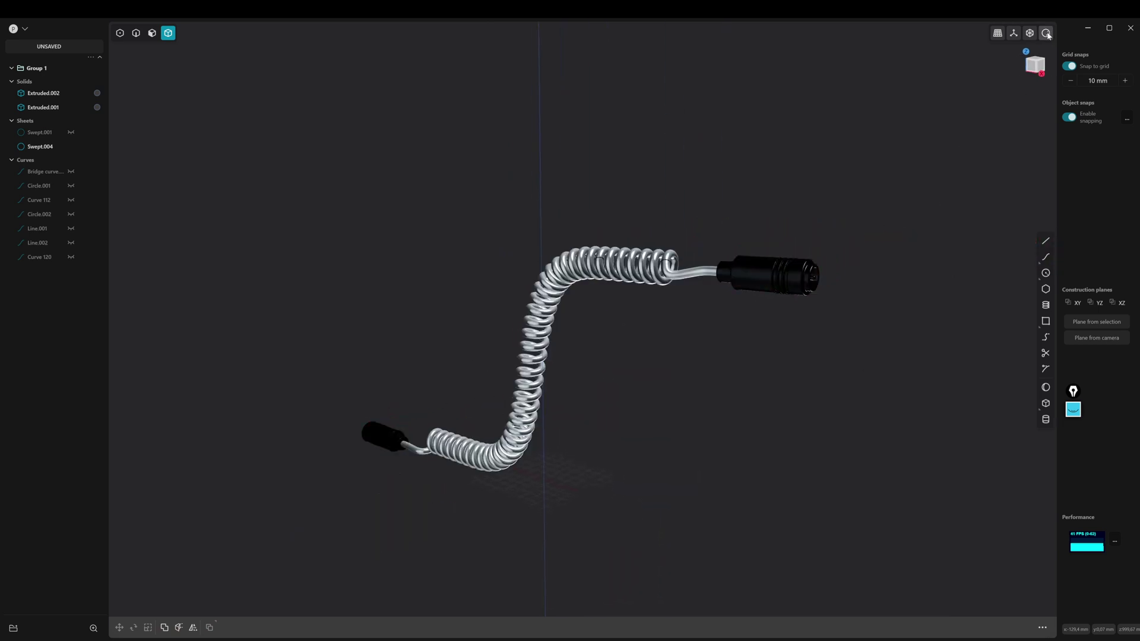
mouse_move(891, 178)
middle_down()
mouse_move(819, 308)
mouse_move(847, 384)
mouse_move(950, 208)
middle_up()
mouse_move(1047, 34)
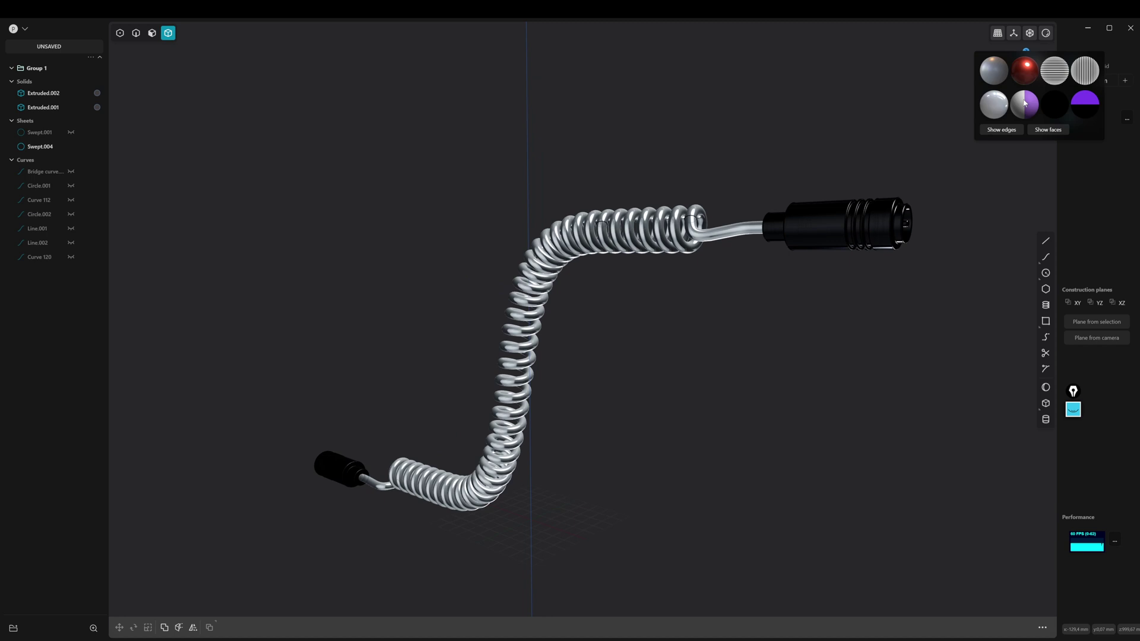
click(1024, 103)
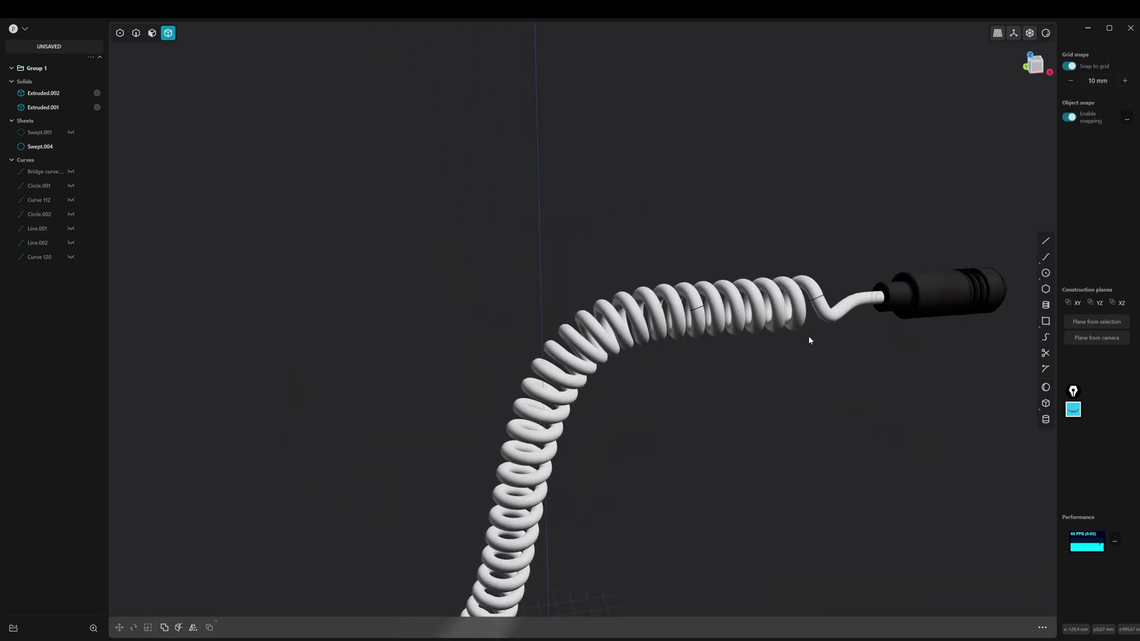